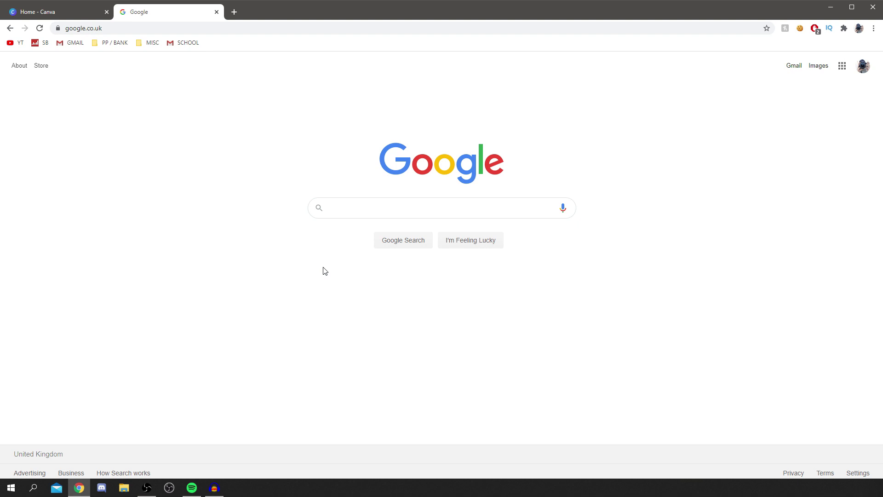
# Switch to the Home - Canva tab in Google Chrome
pyautogui.click(55, 12)
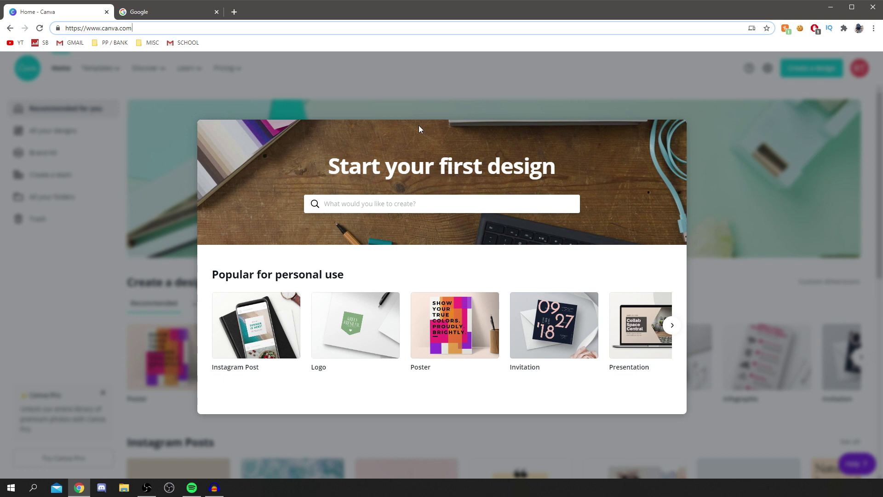
# Choose the Logo card in the welcome dialog to start a new logo design
pyautogui.click(349, 171)
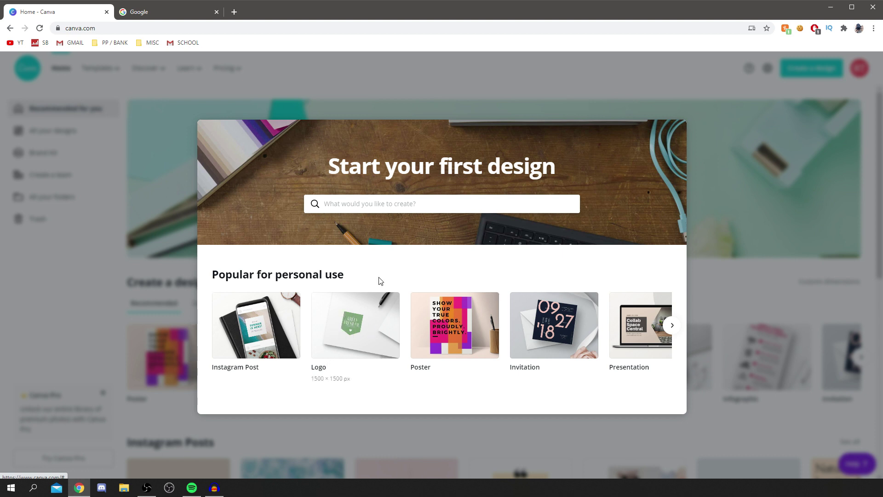
pyautogui.click(349, 321)
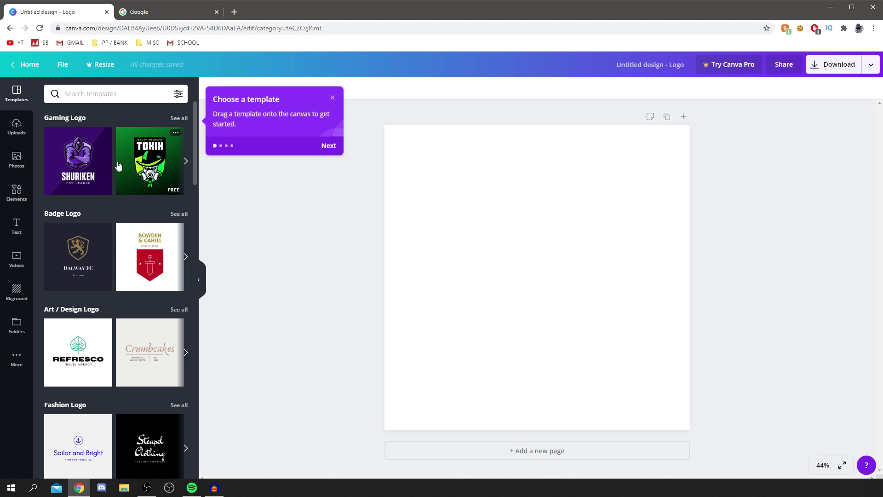
# Browse the Gaming, Badge, Art / Design and Fashion logo templates
pyautogui.scroll(-4, 61, 244)
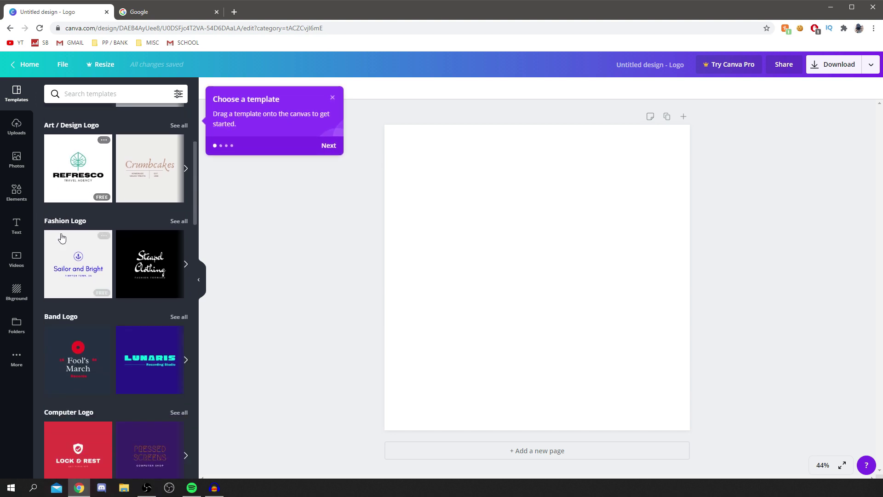
pyautogui.scroll(-3, 61, 237)
pyautogui.scroll(-2, 61, 238)
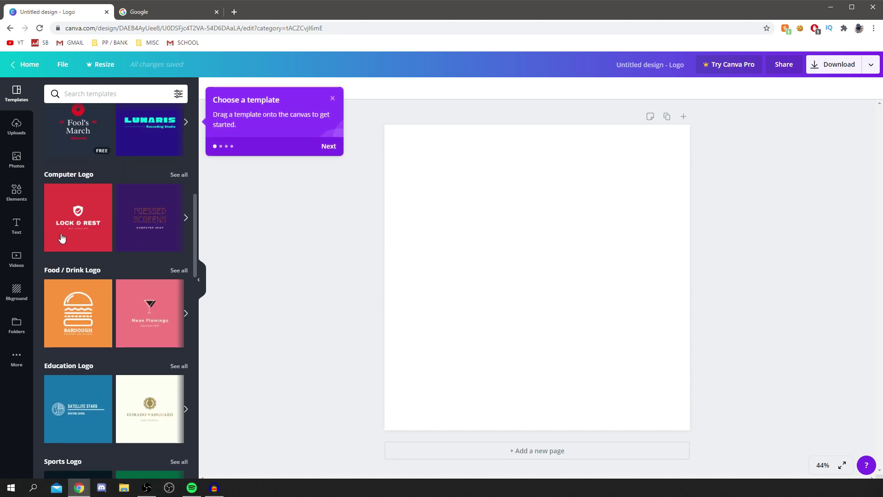
pyautogui.scroll(-10, 61, 238)
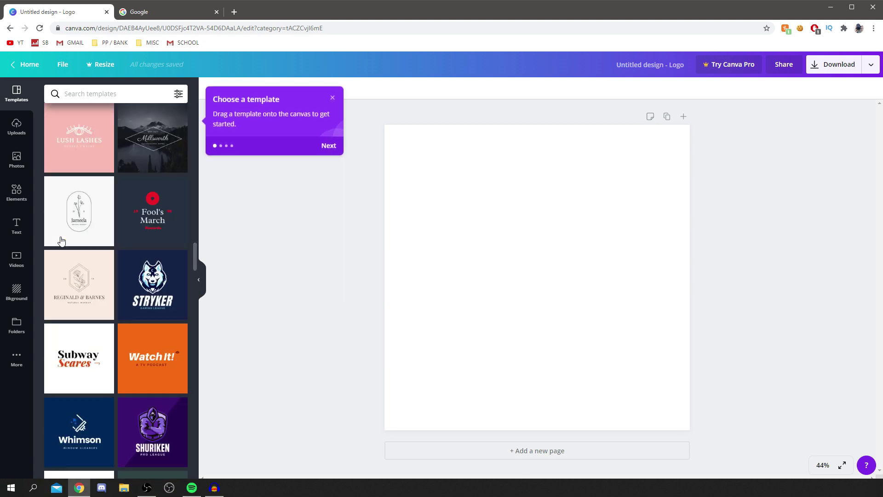
pyautogui.scroll(15, 61, 241)
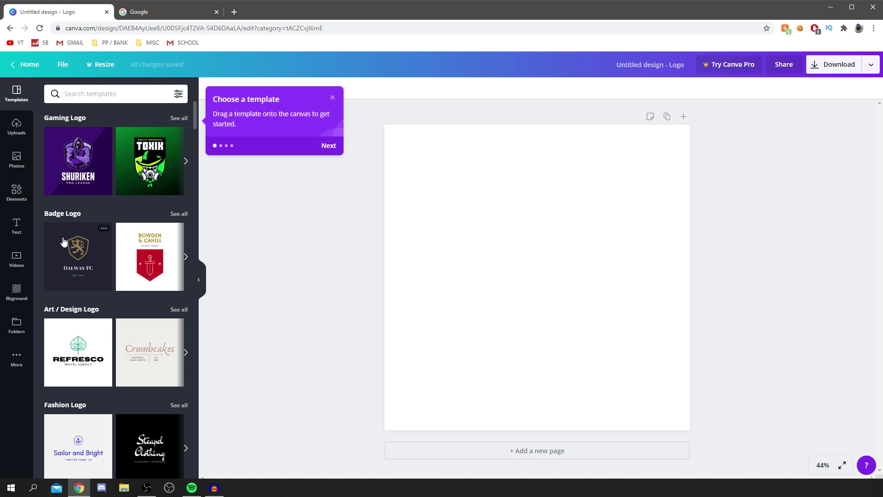
pyautogui.scroll(-3, 71, 215)
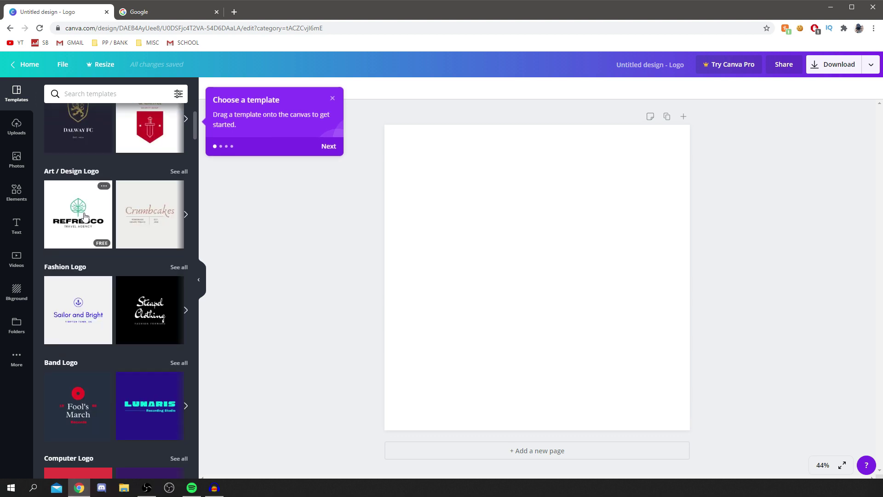
pyautogui.scroll(3, 134, 299)
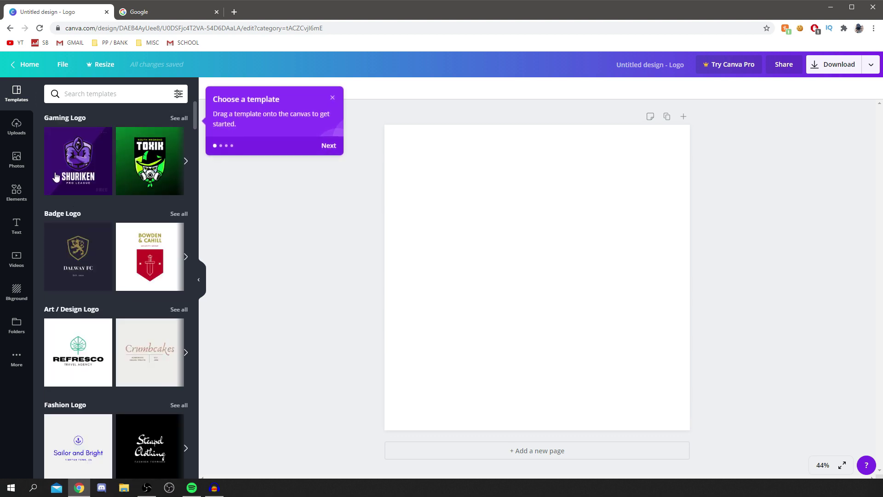
# Apply the Shuriken Pro League gaming template and test flipping the hooded figure horizontally
pyautogui.click(79, 179)
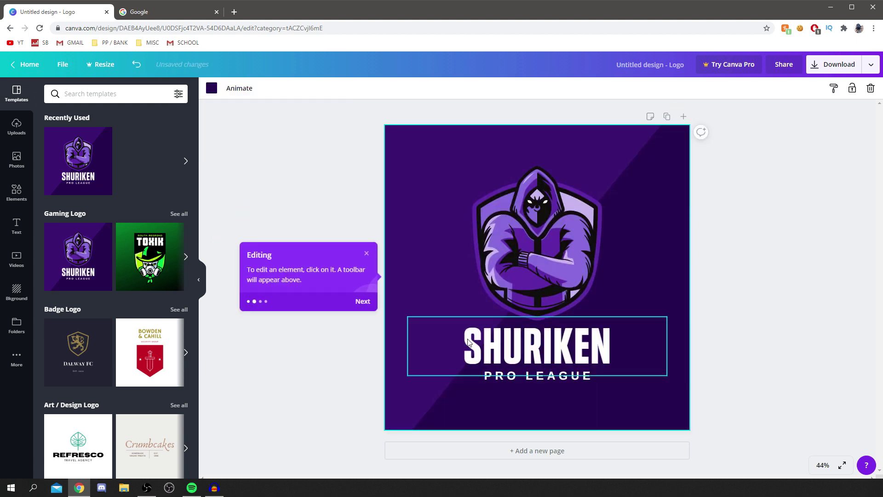
pyautogui.click(367, 254)
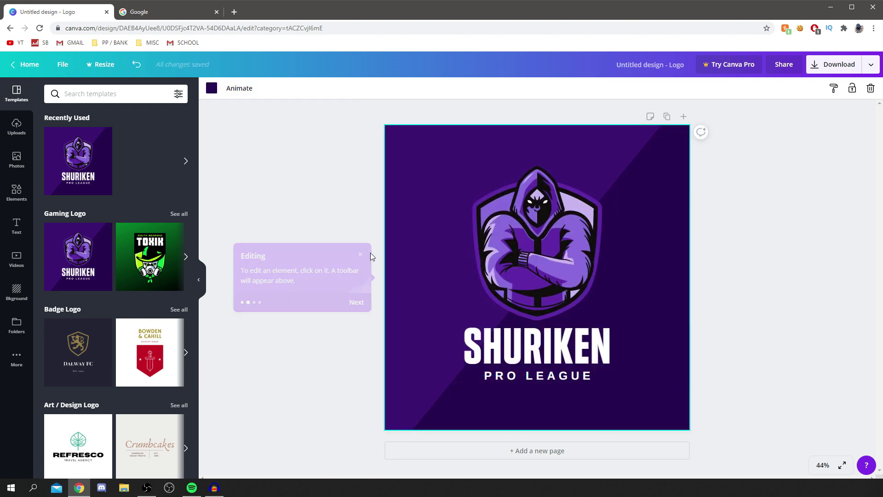
pyautogui.click(566, 255)
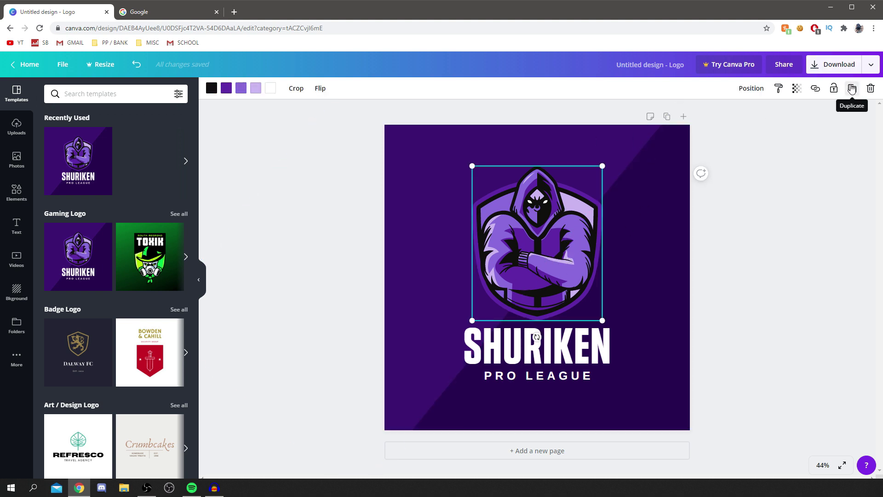
pyautogui.click(317, 90)
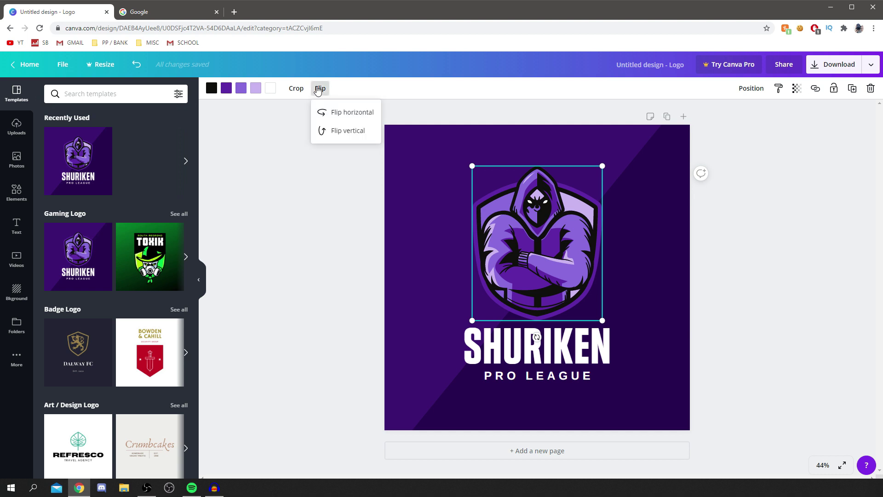
pyautogui.click(343, 113)
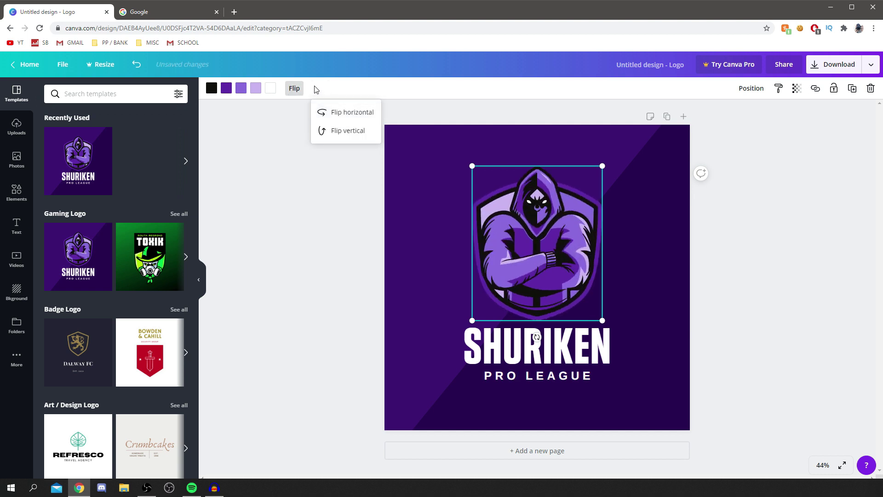
pyautogui.click(342, 115)
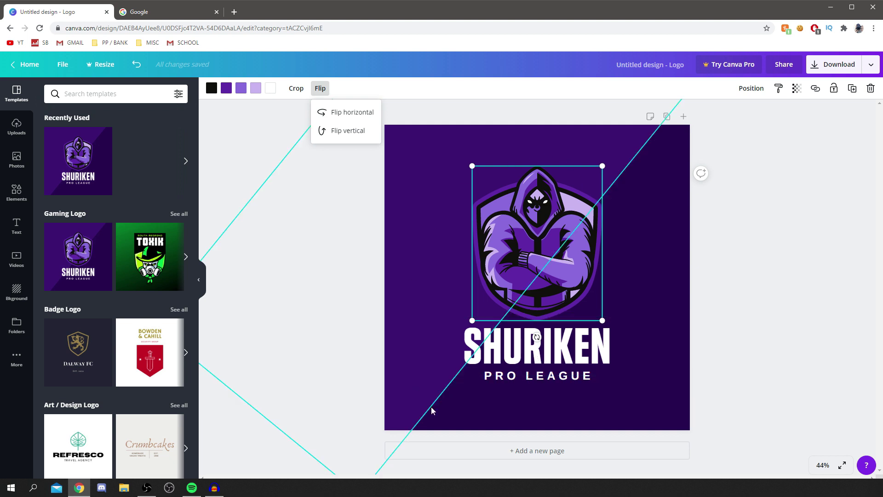
pyautogui.click(514, 351)
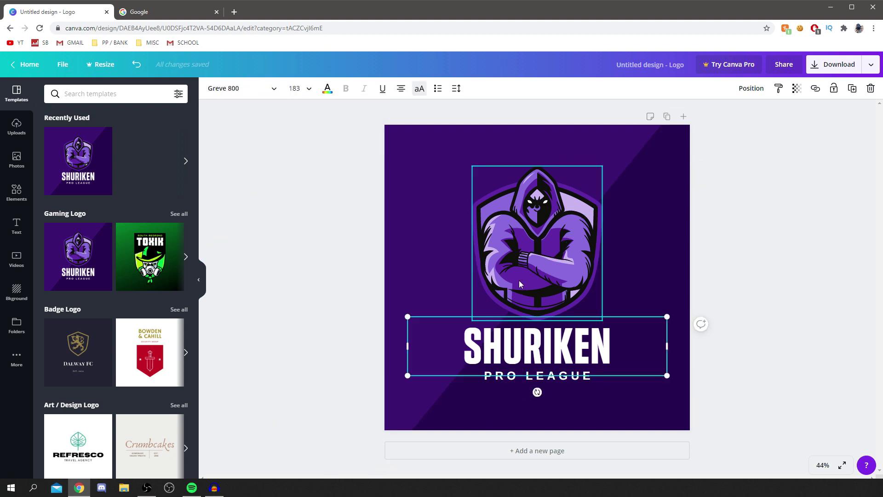
# Replace the SHURIKEN title with TUTORIALTUCKER
pyautogui.doubleClick(548, 348)
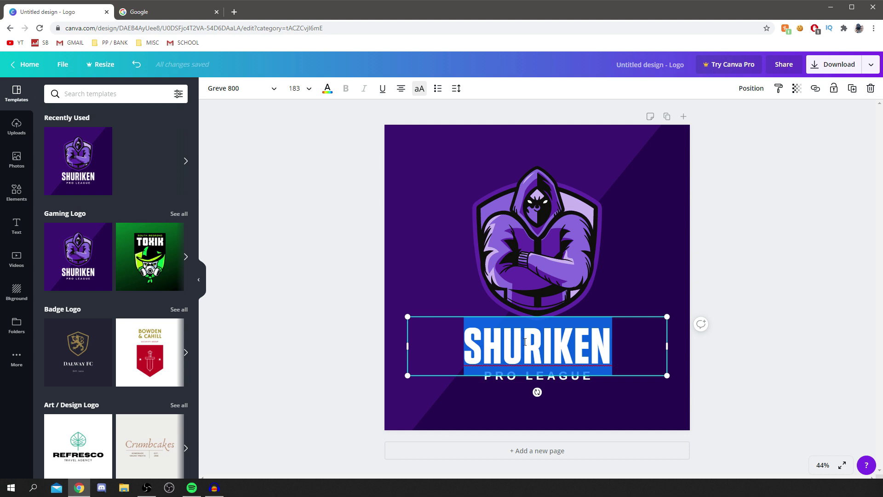
pyautogui.press('BackSpace')
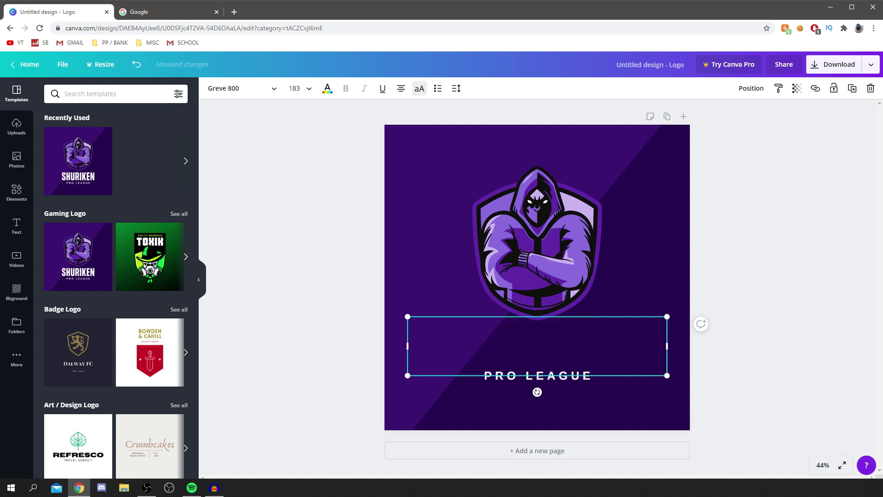
pyautogui.write('TUTORIALTUCKER')
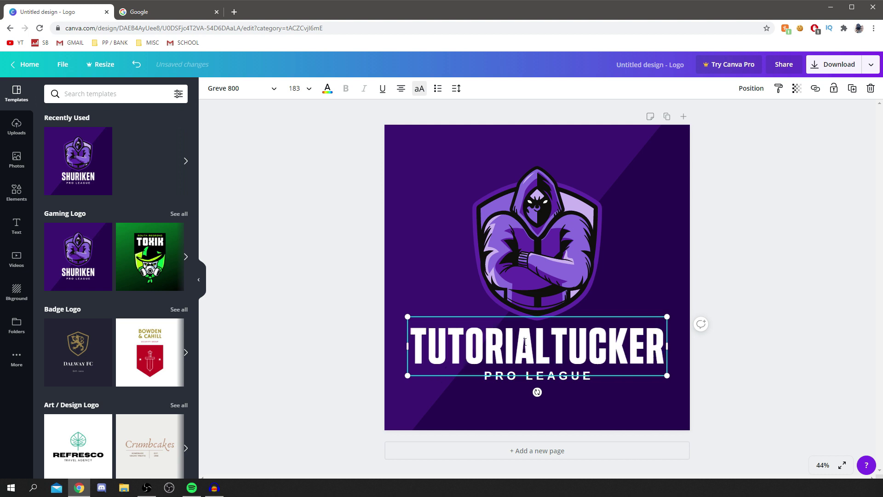
pyautogui.click(654, 276)
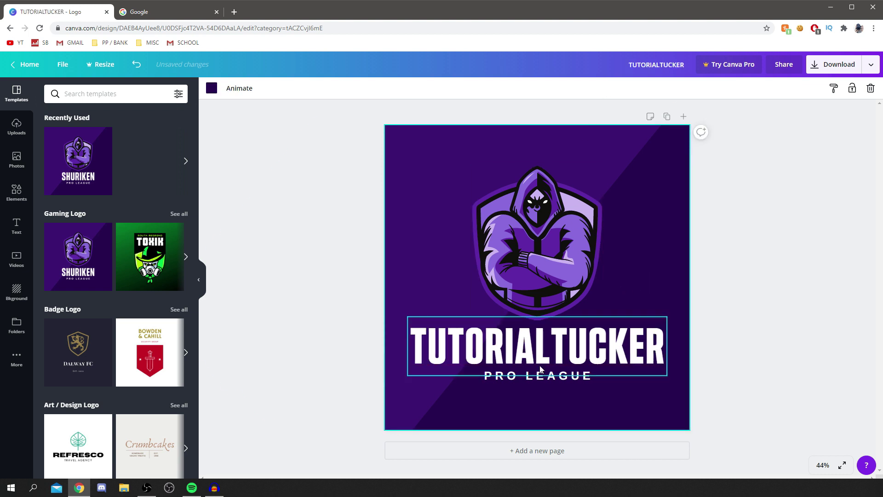
# Change the PRO LEAGUE subtitle to TUTORIALS ON YOUTUBE
pyautogui.doubleClick(528, 380)
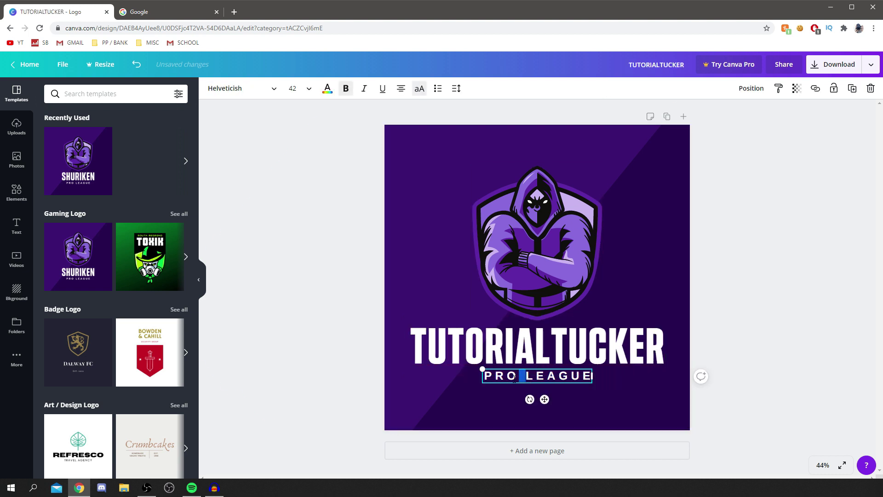
pyautogui.hotkey('ctrl', 'a')
pyautogui.write('T')
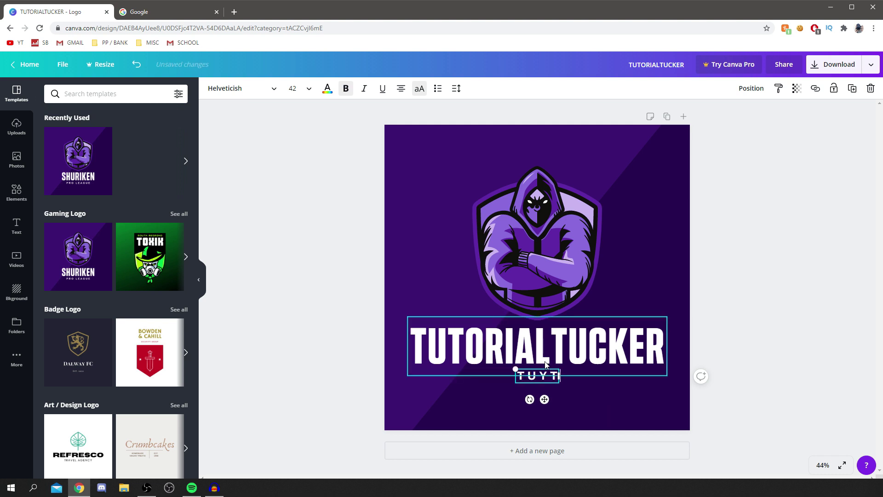
pyautogui.write('UTORIA')
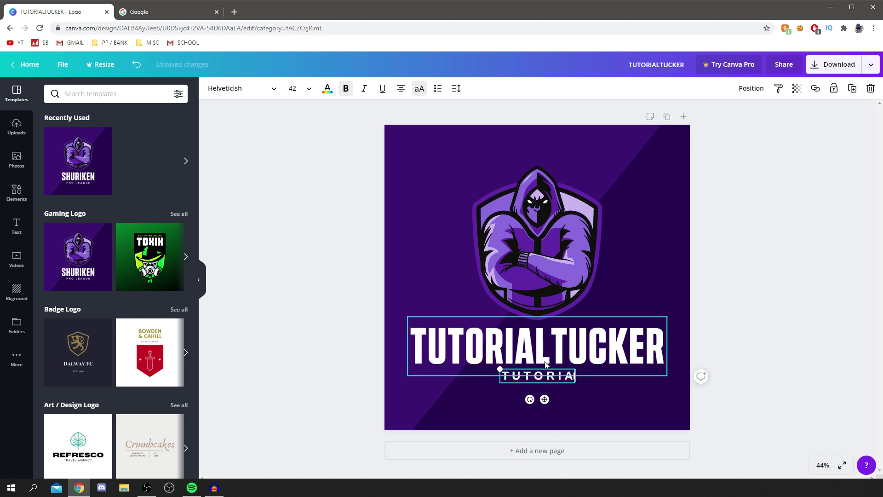
pyautogui.write('LS ON YOUTUBE')
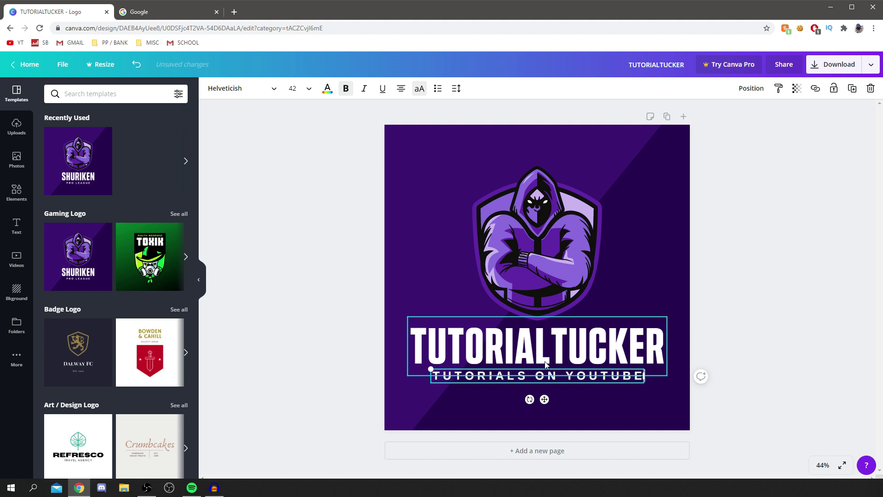
pyautogui.click(437, 184)
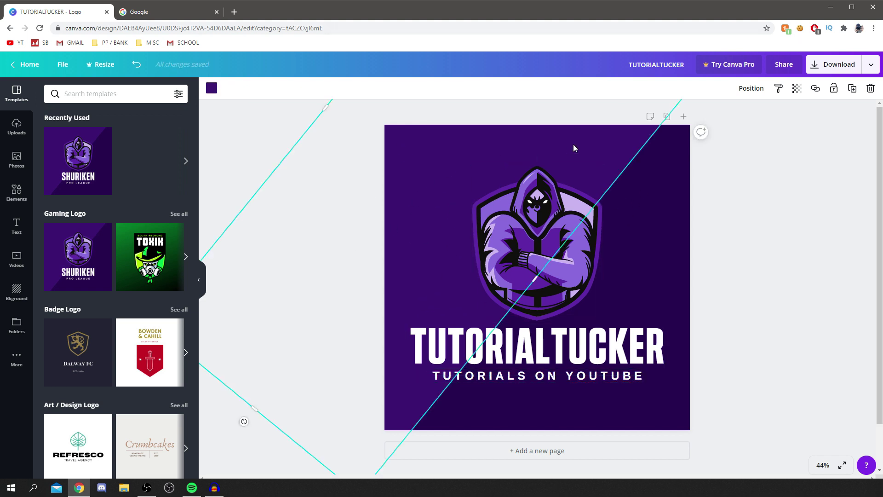
# Recolour the diagonal shape a brighter purple after trying black, orange and dark purple
pyautogui.click(619, 185)
pyautogui.click(664, 354)
pyautogui.click(680, 413)
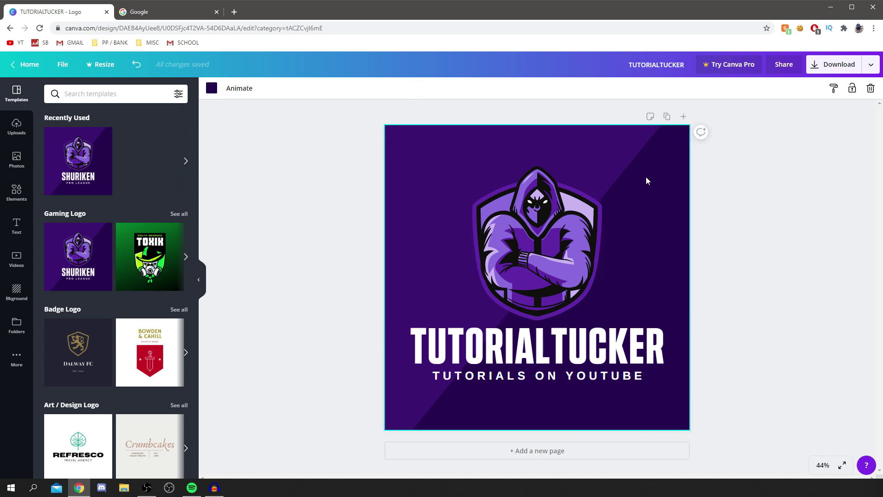
pyautogui.click(597, 129)
pyautogui.click(212, 88)
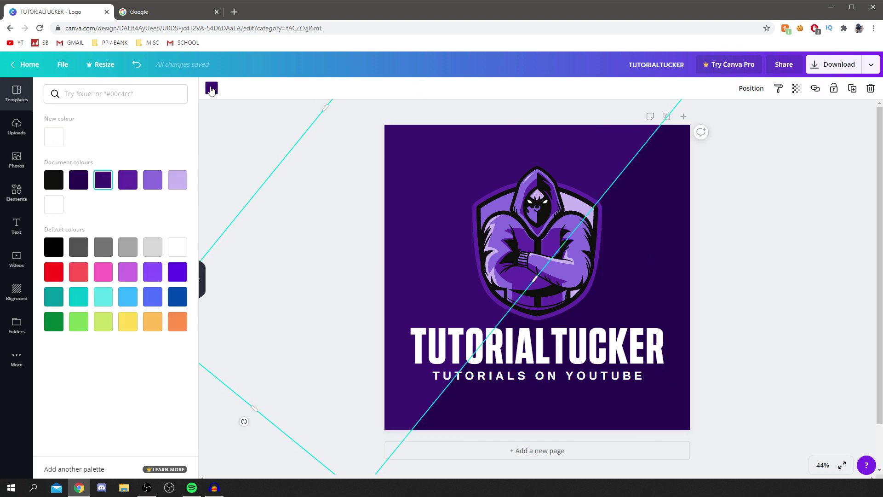
pyautogui.click(52, 181)
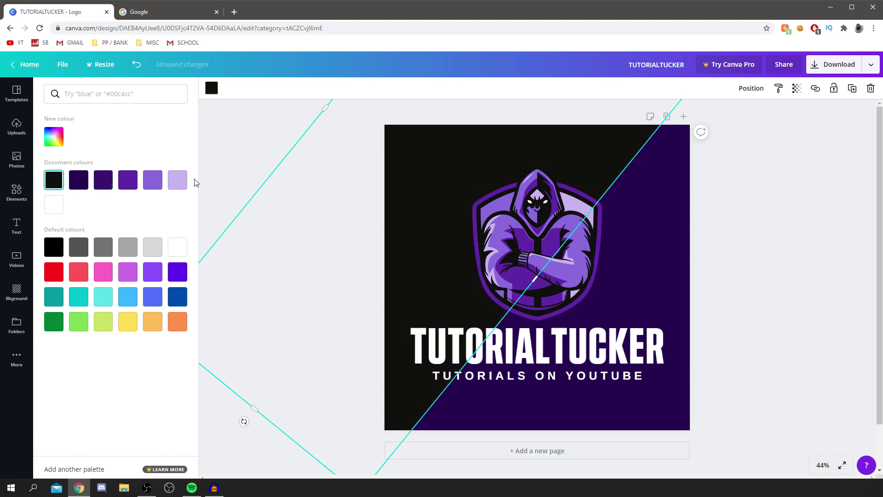
pyautogui.click(178, 321)
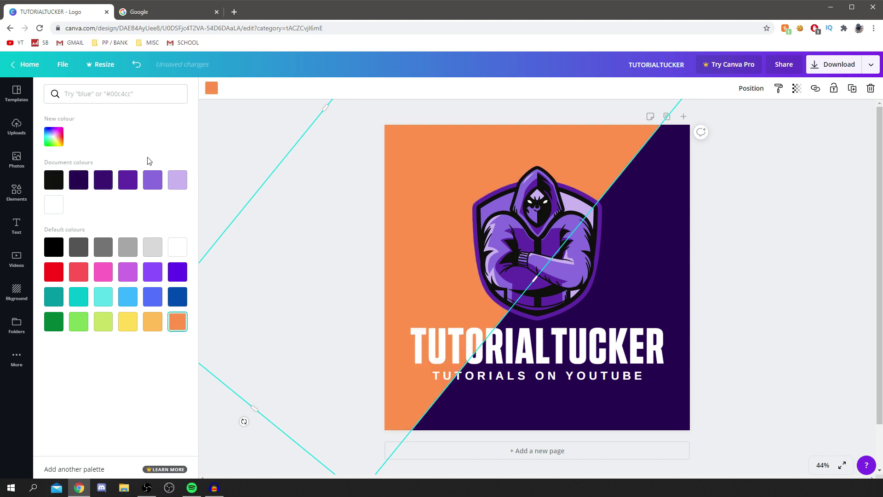
pyautogui.click(125, 180)
pyautogui.click(109, 182)
pyautogui.click(124, 184)
pyautogui.press('Escape')
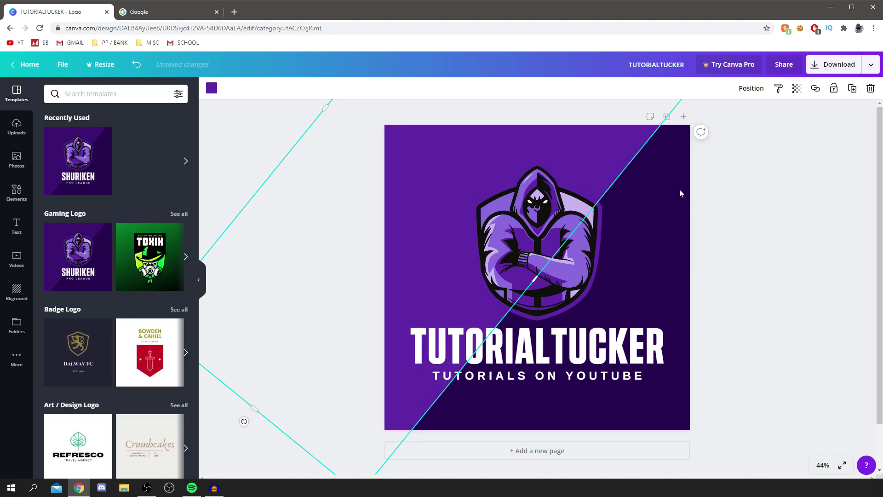
pyautogui.click(257, 119)
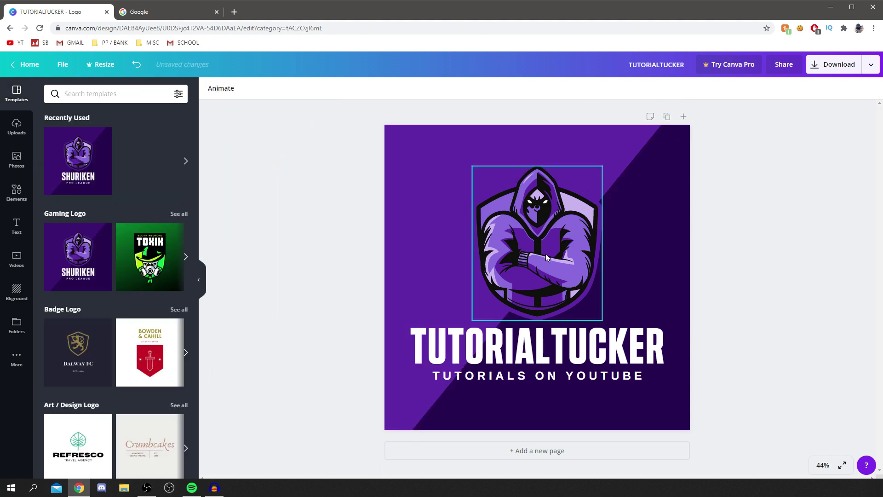
# Delete the hooded figure and move the title and subtitle up to the page centre
pyautogui.moveTo(546, 253); pyautogui.dragTo(518, 222)
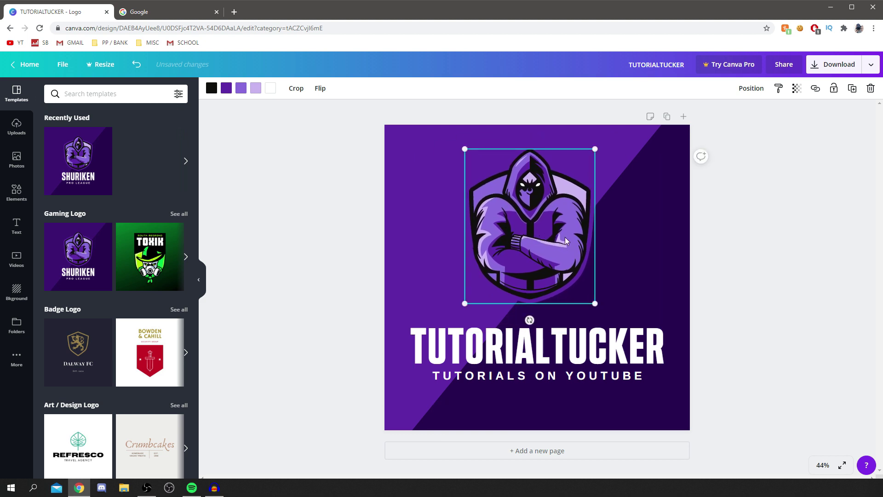
pyautogui.press('Delete')
pyautogui.moveTo(573, 339); pyautogui.dragTo(573, 271)
pyautogui.moveTo(566, 378); pyautogui.dragTo(565, 316)
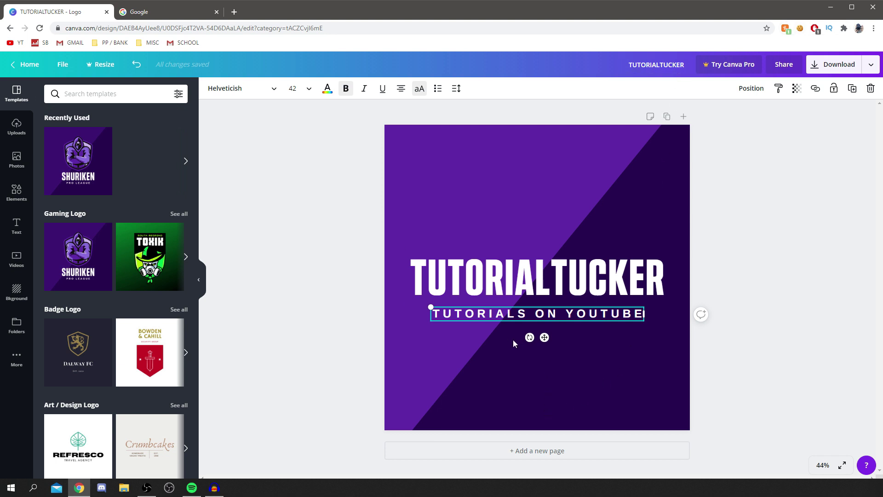
# Set the zoom to 100%, then to 10%
pyautogui.click(823, 465)
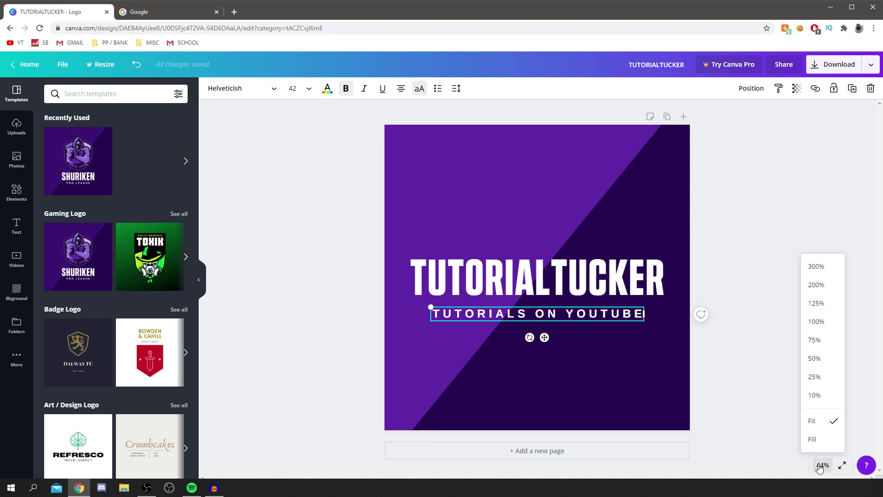
pyautogui.click(821, 325)
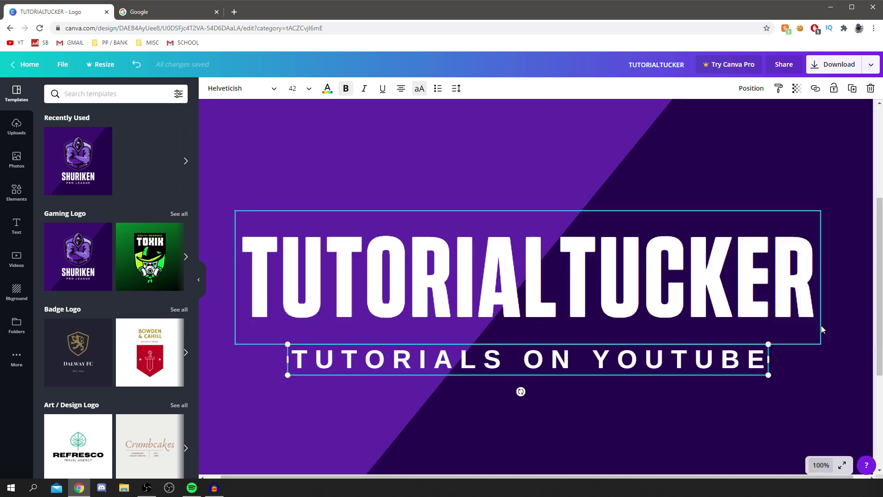
pyautogui.click(821, 465)
pyautogui.click(814, 395)
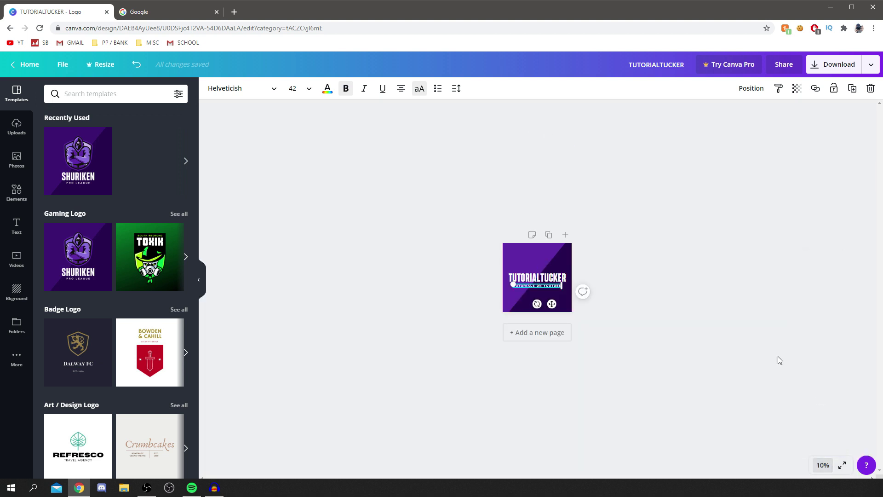
pyautogui.click(634, 263)
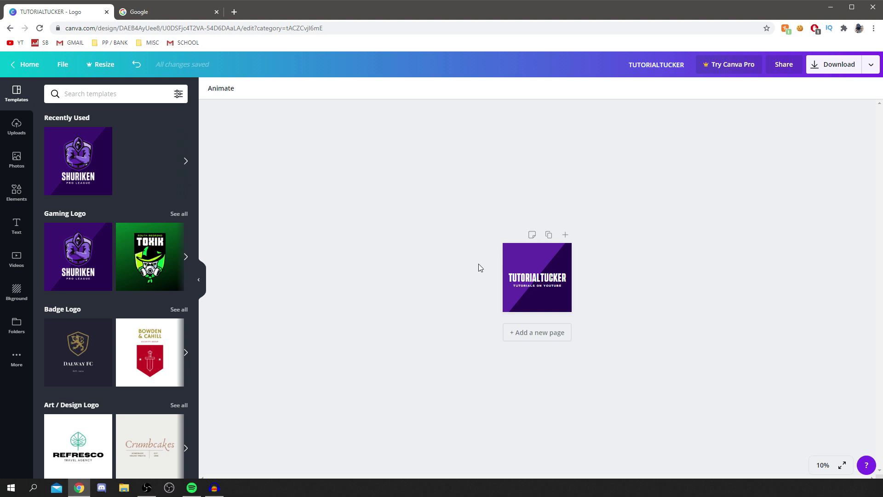
# Make the page background black after trying peach gradient, pale pink and pink
pyautogui.click(16, 292)
pyautogui.click(77, 166)
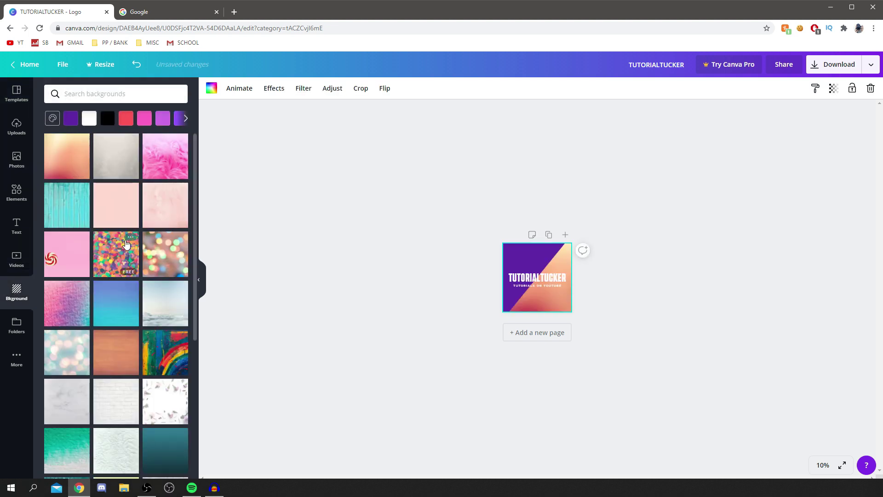
pyautogui.click(106, 213)
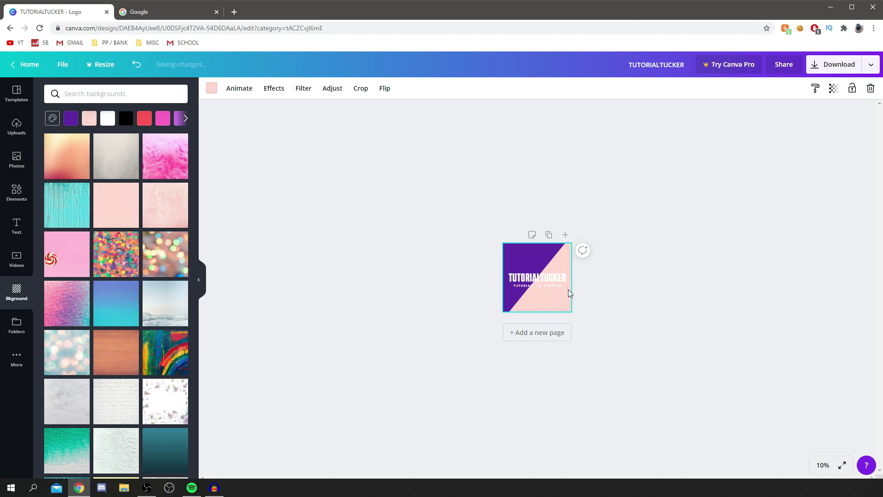
pyautogui.click(528, 259)
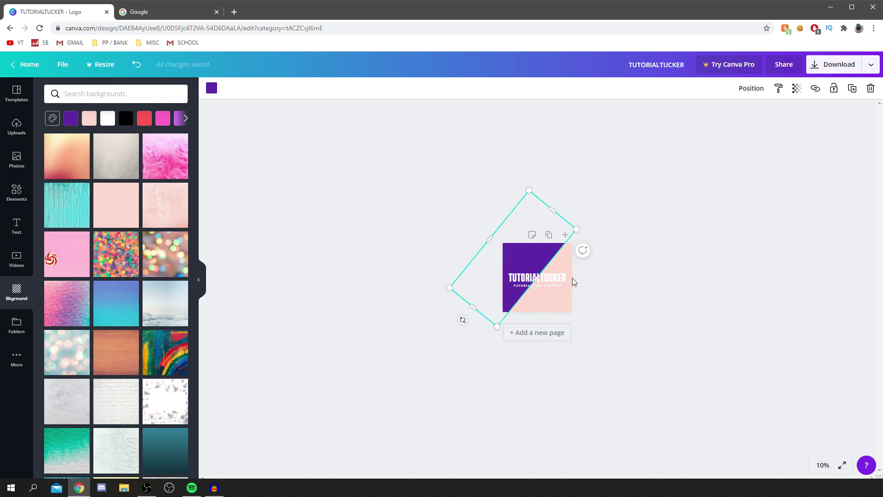
pyautogui.click(538, 303)
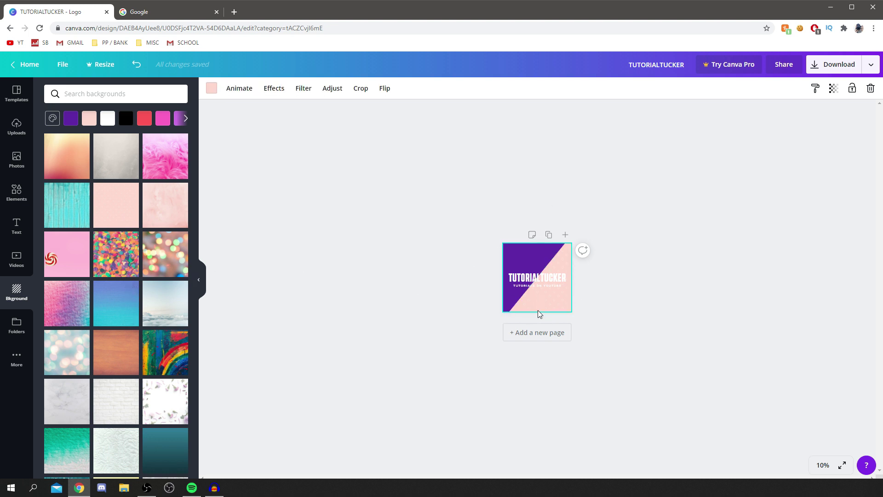
pyautogui.click(161, 119)
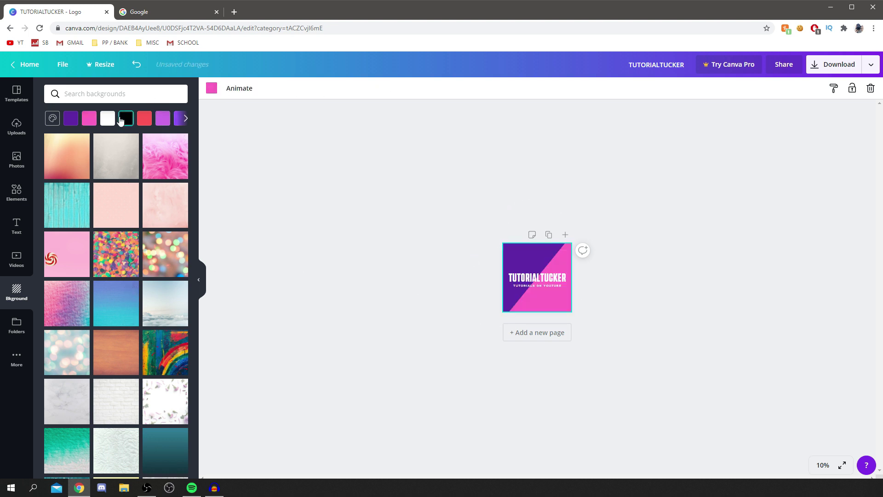
pyautogui.click(125, 118)
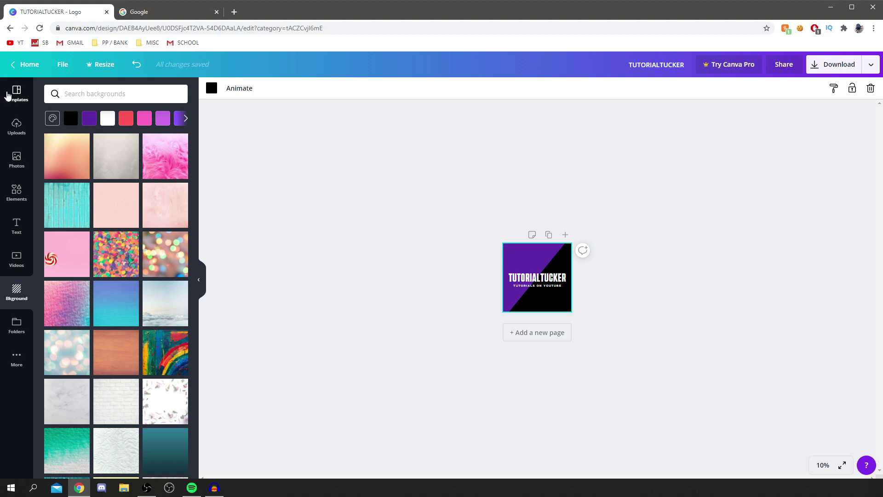
# Browse the logo templates list and add a second blank page below the logo
pyautogui.click(25, 100)
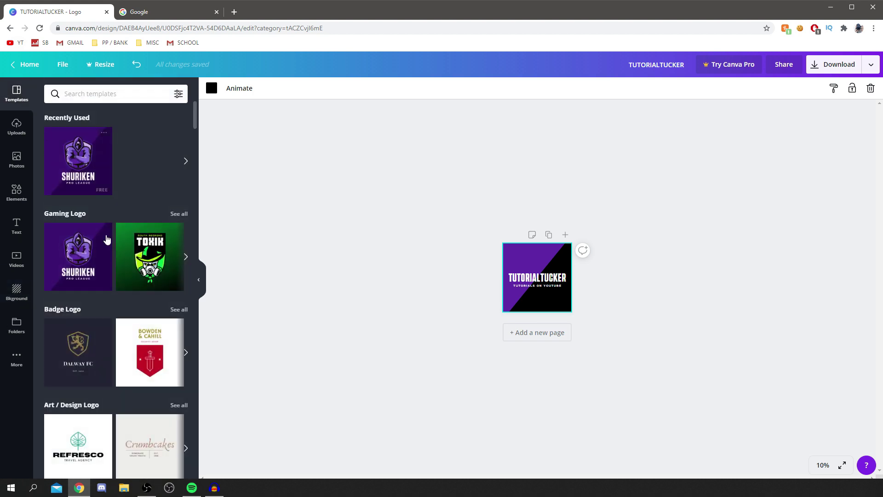
pyautogui.scroll(-10, 128, 262)
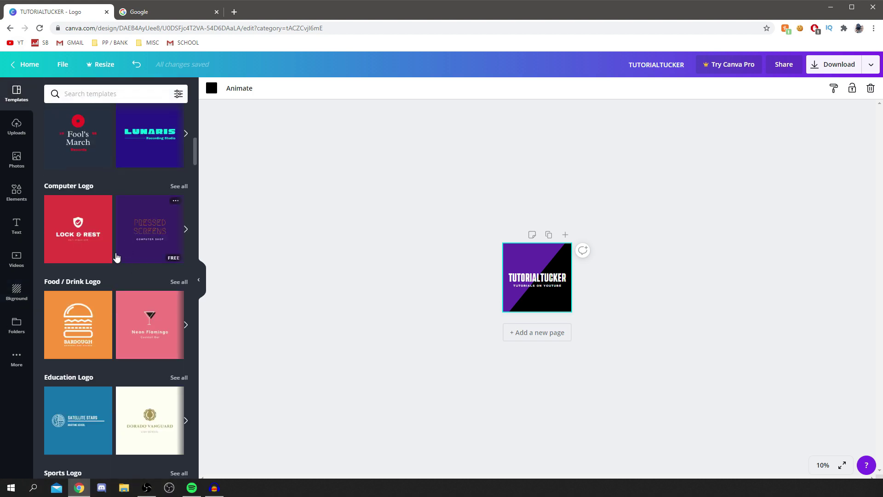
pyautogui.scroll(4, 106, 271)
pyautogui.scroll(3, 106, 271)
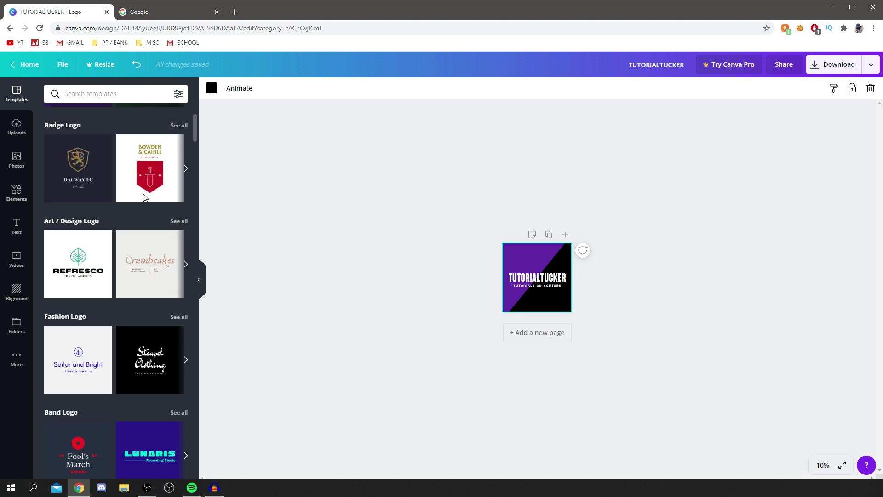
pyautogui.click(539, 335)
# Select page 2, zoom to 75% then fit to window, and scroll it fully into view
pyautogui.click(532, 242)
pyautogui.click(551, 334)
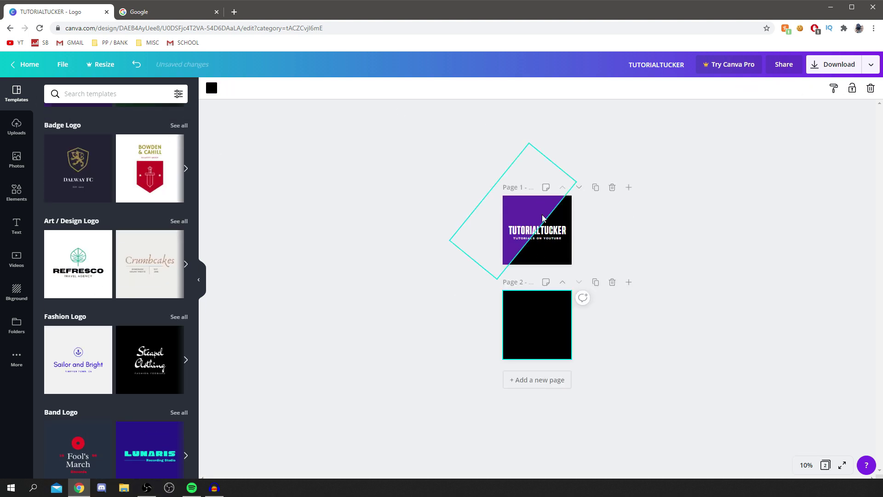
pyautogui.click(806, 464)
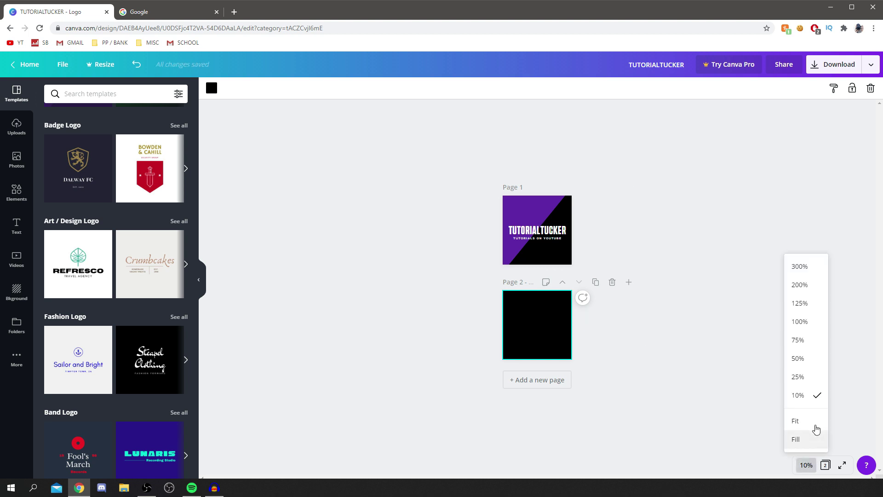
pyautogui.click(814, 340)
pyautogui.scroll(-8, 622, 305)
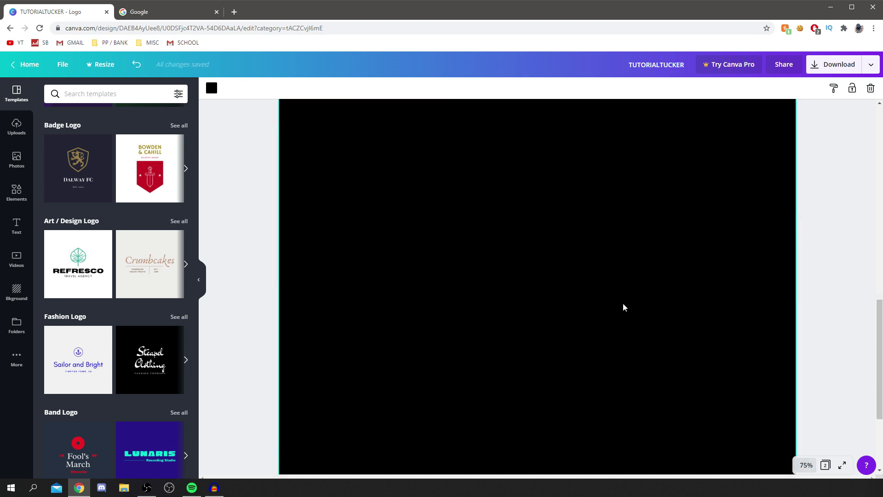
pyautogui.click(800, 467)
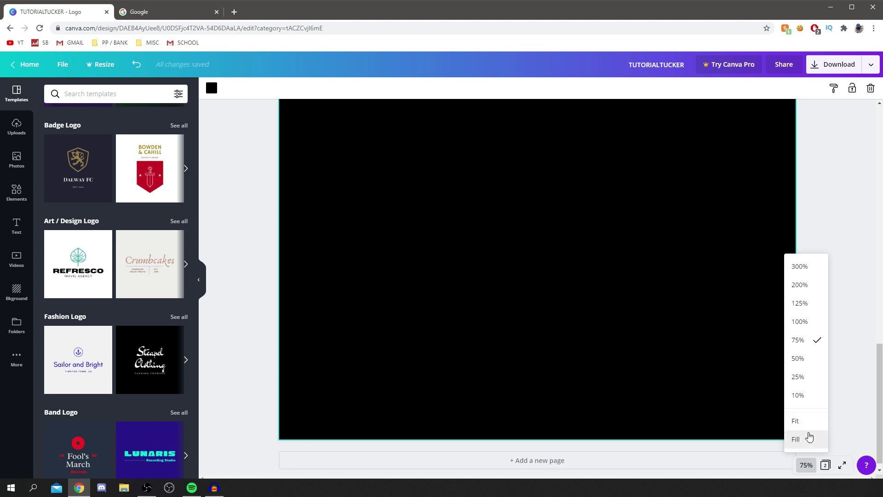
pyautogui.click(800, 419)
pyautogui.scroll(6, 572, 361)
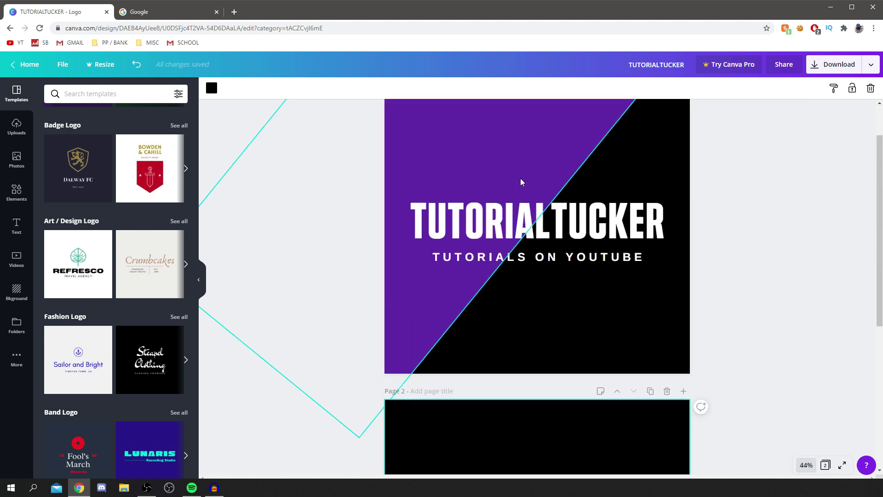
pyautogui.scroll(-5, 608, 283)
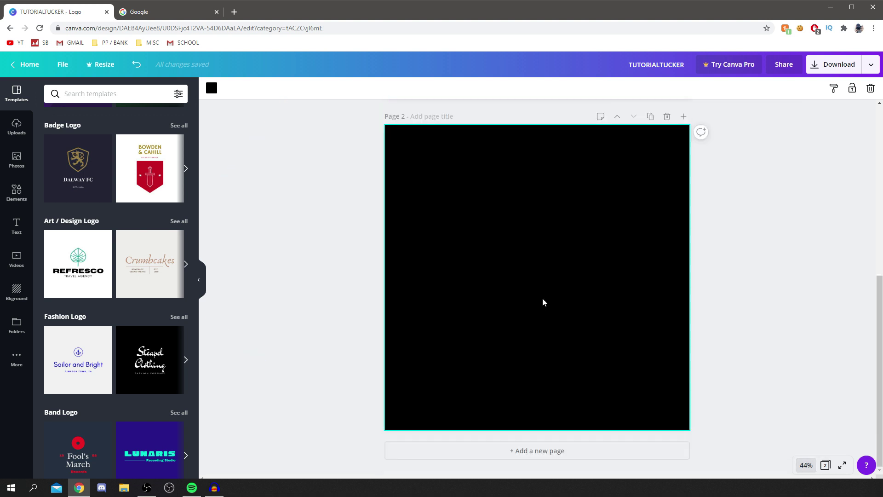
pyautogui.scroll(1, 575, 338)
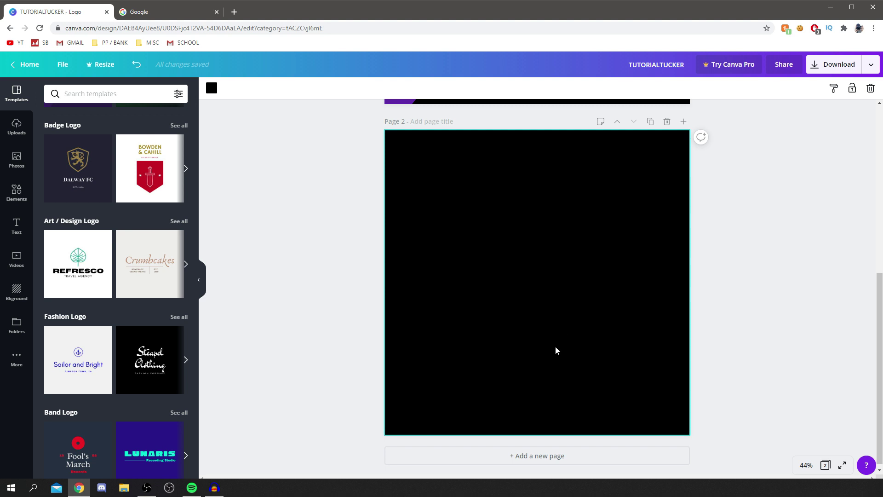
# Try a peach gradient on page 2, then set its background to solid light blue
pyautogui.click(17, 292)
pyautogui.click(69, 154)
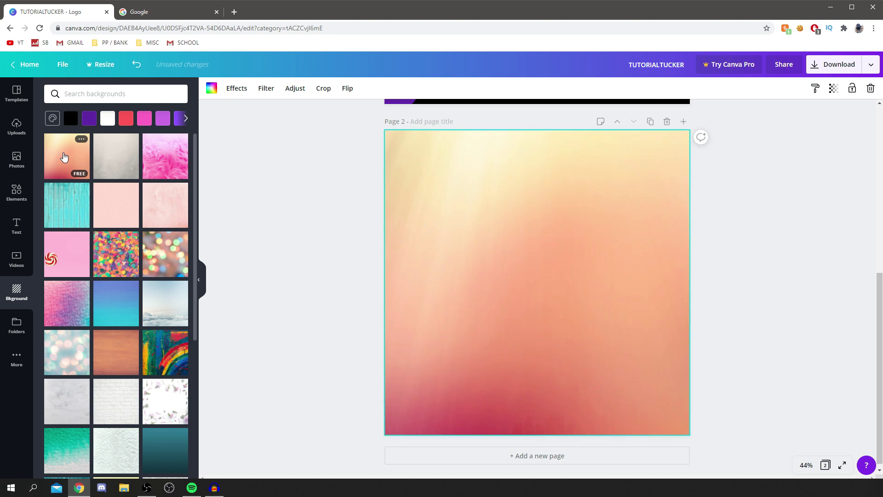
pyautogui.scroll(-2, 165, 299)
pyautogui.scroll(2, 164, 304)
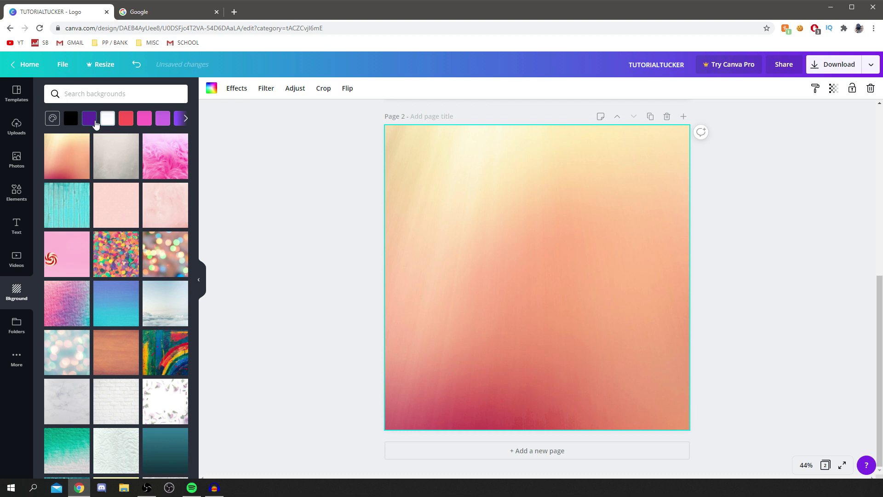
pyautogui.click(185, 118)
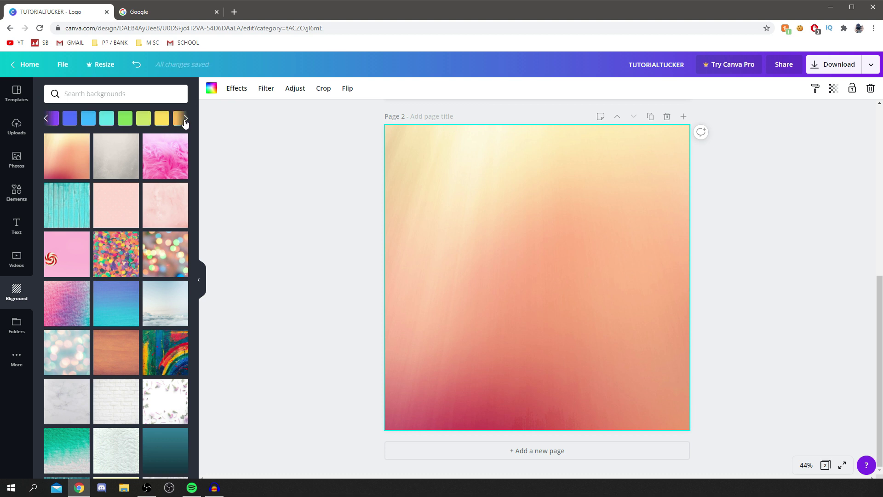
pyautogui.click(88, 118)
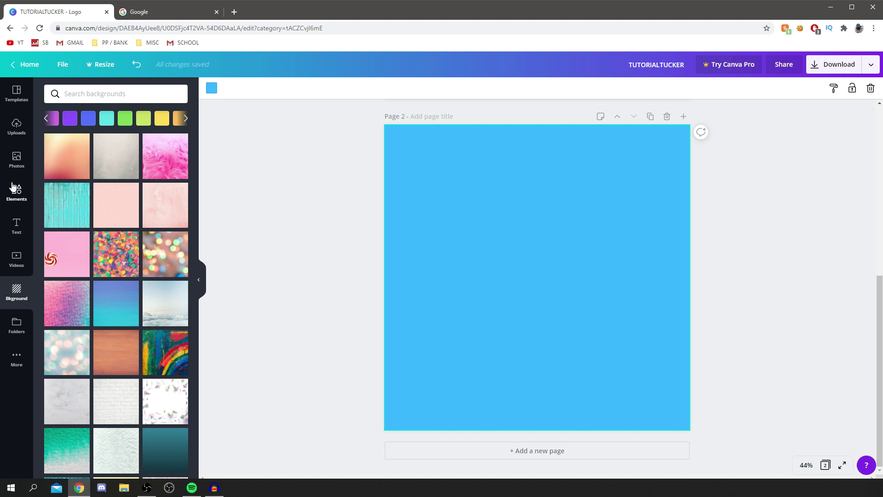
# Add a purple square and stretch it across the full width of page 2's upper half
pyautogui.click(14, 197)
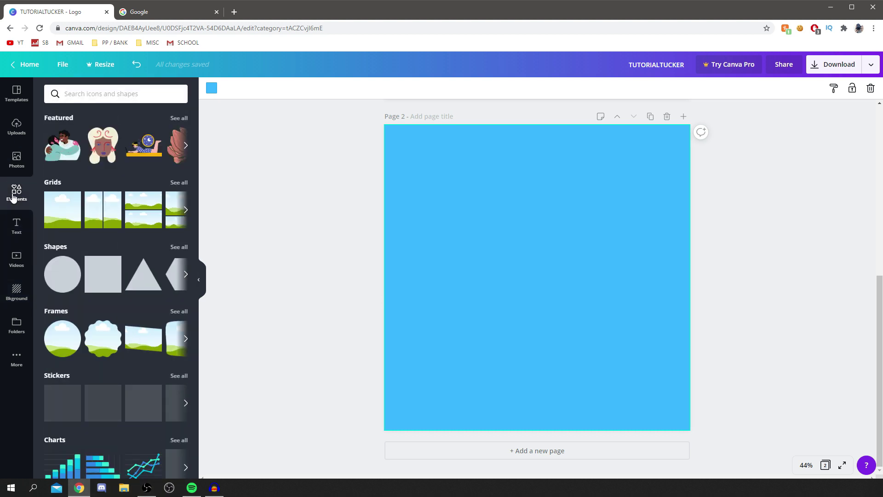
pyautogui.scroll(-2, 112, 245)
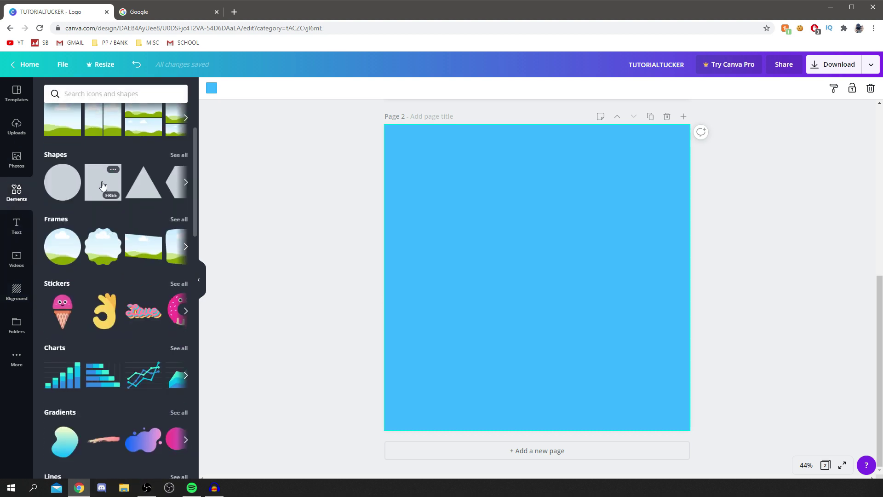
pyautogui.click(102, 185)
pyautogui.moveTo(548, 296); pyautogui.dragTo(422, 230)
pyautogui.moveTo(493, 209); pyautogui.dragTo(750, 209)
pyautogui.click(624, 352)
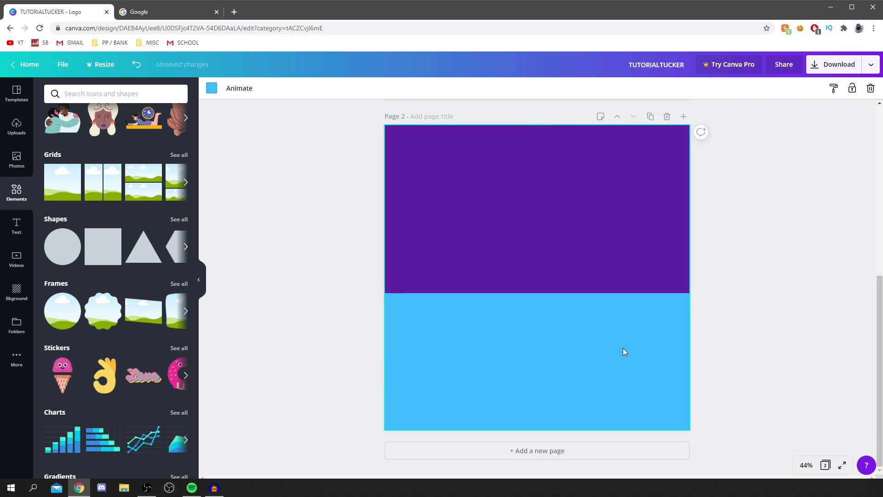
# Zoom out to 10% to centre the rectangle, then fit the page back to the window
pyautogui.click(806, 465)
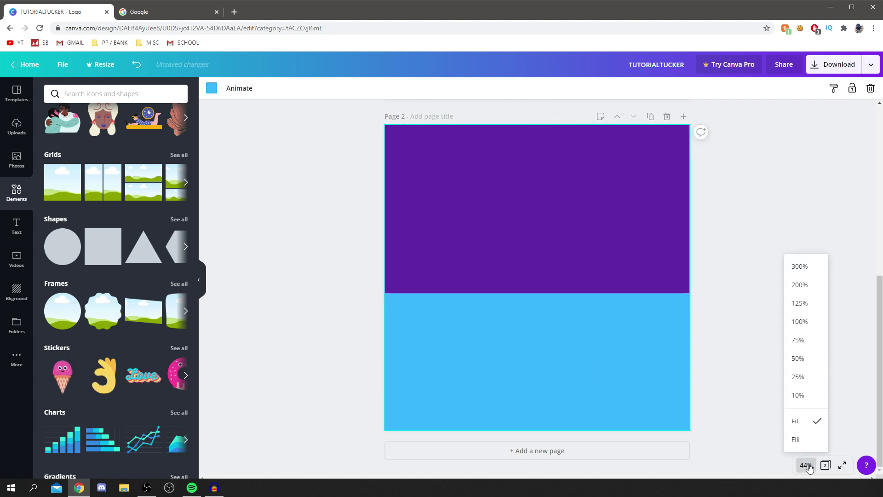
pyautogui.click(804, 396)
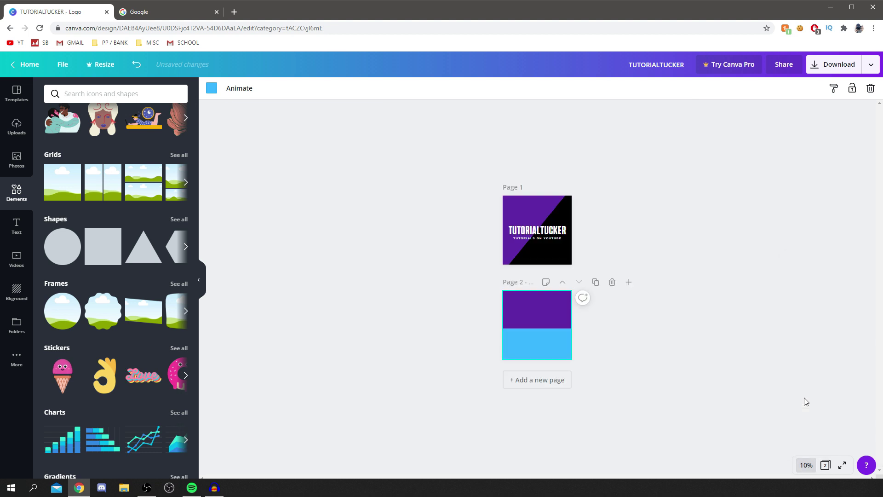
pyautogui.moveTo(544, 308); pyautogui.dragTo(543, 305)
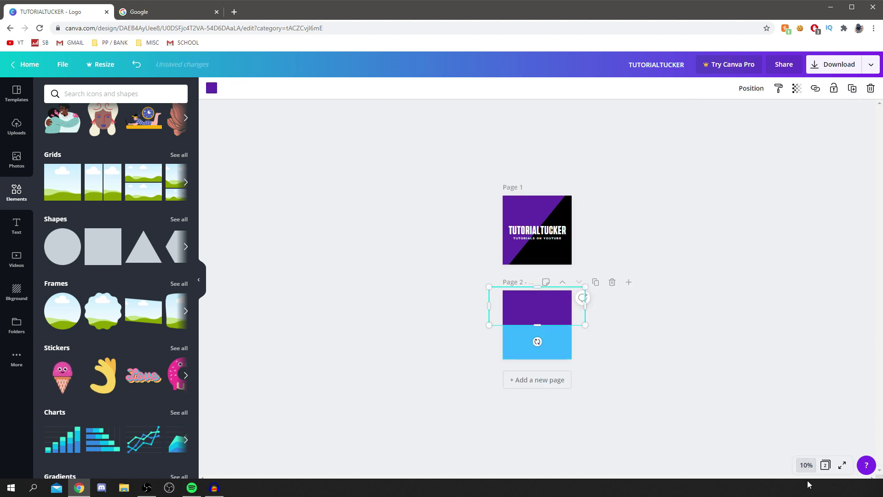
pyautogui.click(805, 465)
pyautogui.click(804, 420)
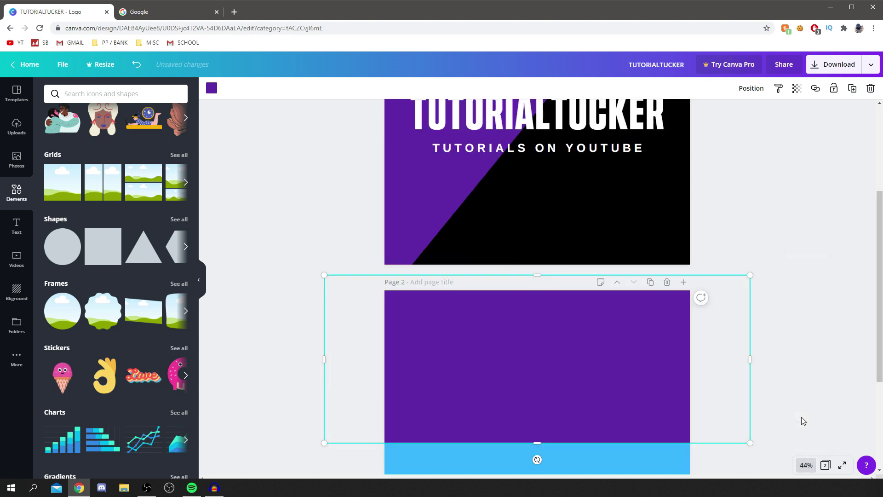
pyautogui.scroll(-4, 584, 349)
pyautogui.click(596, 359)
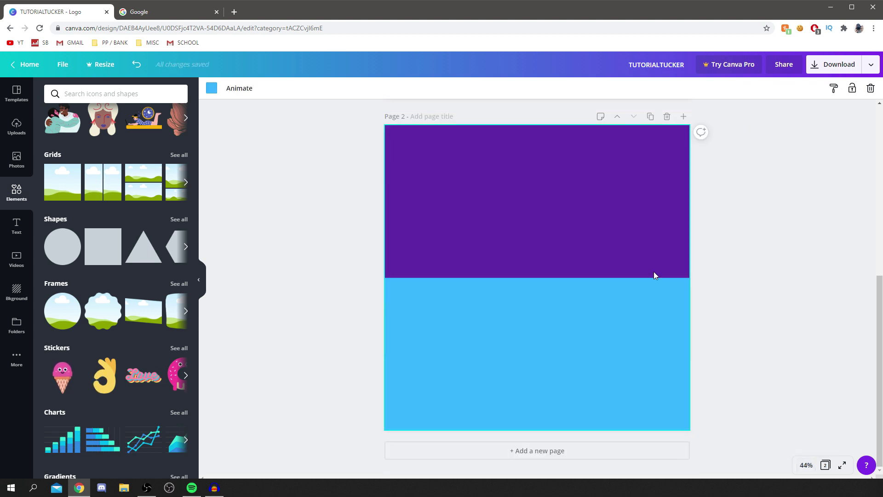
# Select the purple rectangle, browse Photos and Uploads, then show the Text headings and templates
pyautogui.click(676, 242)
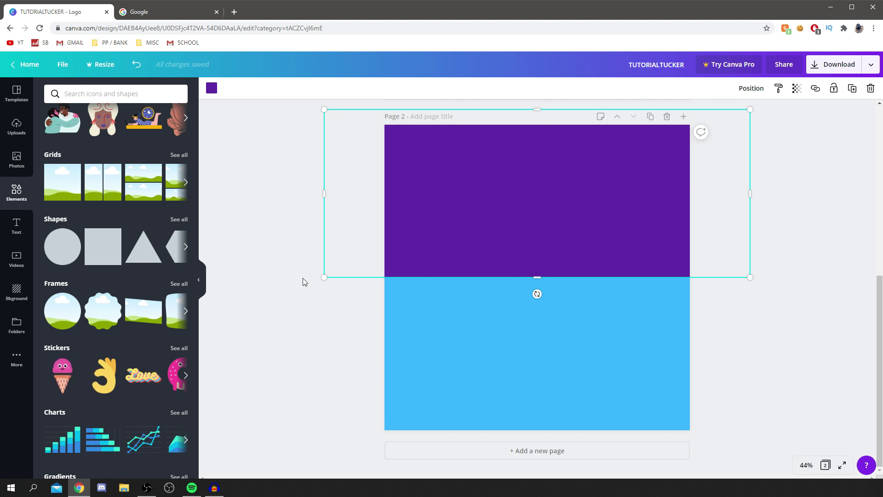
pyautogui.click(13, 161)
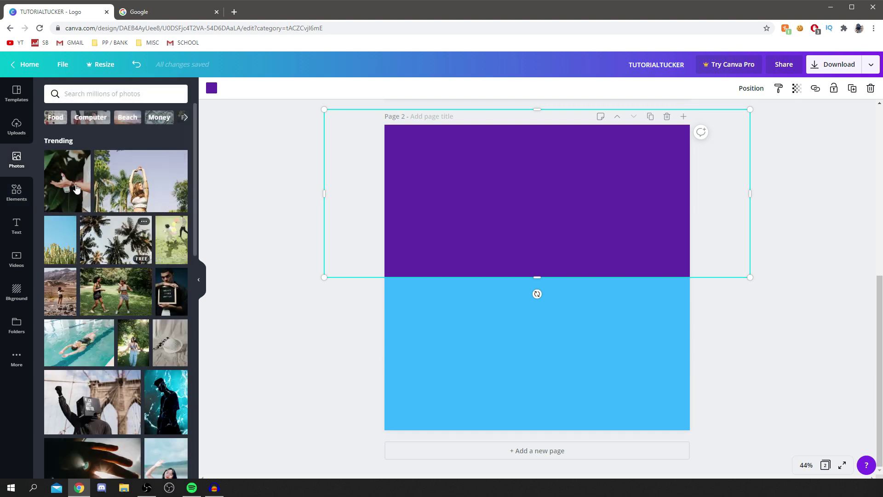
pyautogui.click(17, 125)
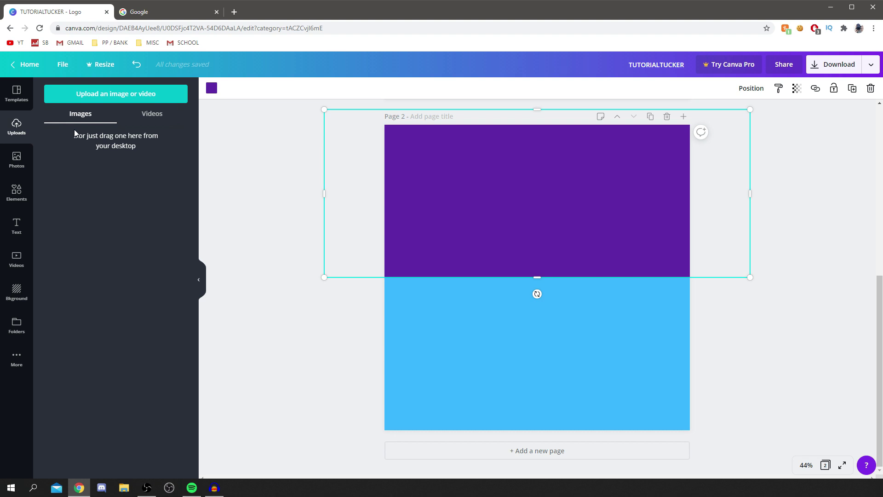
pyautogui.click(18, 222)
pyautogui.scroll(-2, 122, 315)
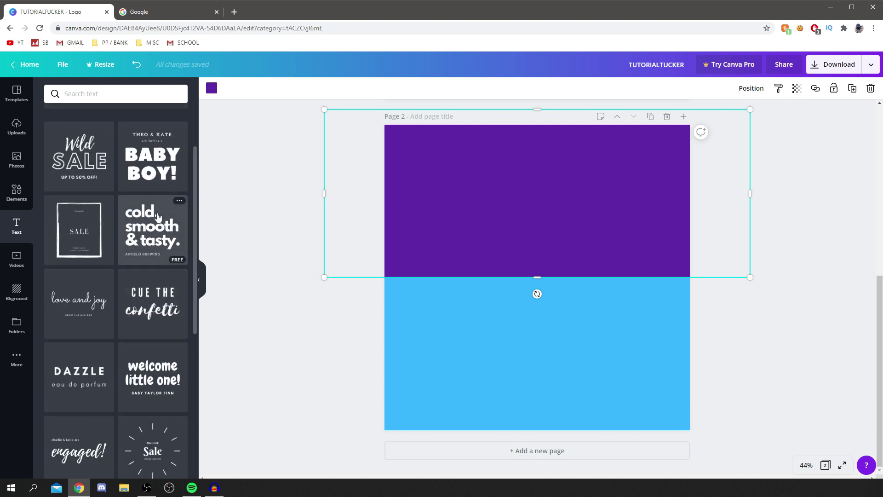
pyautogui.scroll(2, 147, 221)
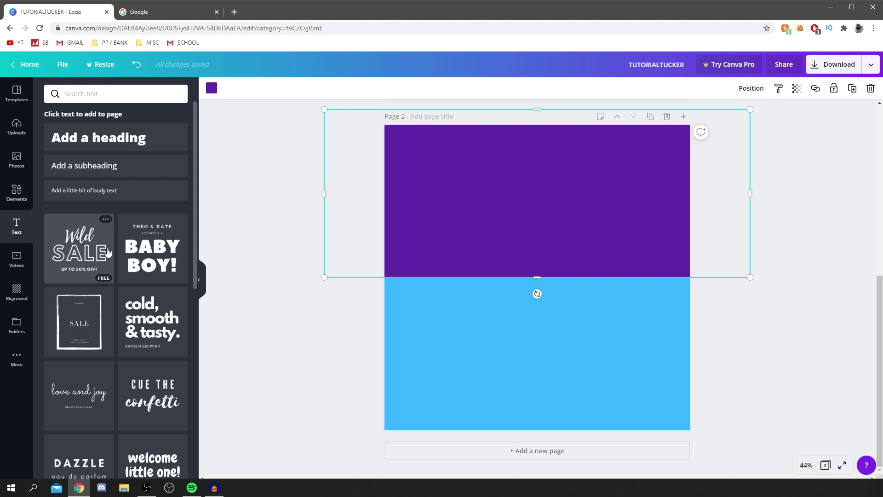
pyautogui.scroll(-3, 115, 232)
pyautogui.scroll(3, 120, 230)
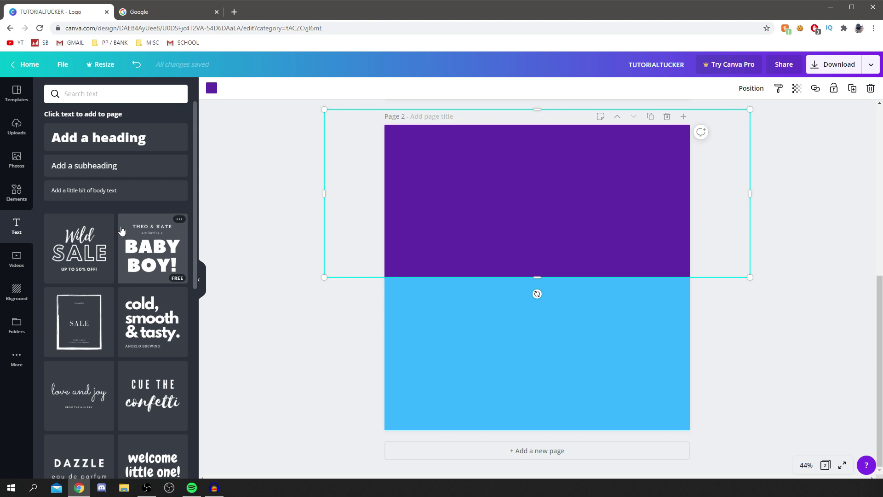
# Add the 'cold, smooth & tasty' text template to page 2, enlarged and positioned
pyautogui.click(156, 329)
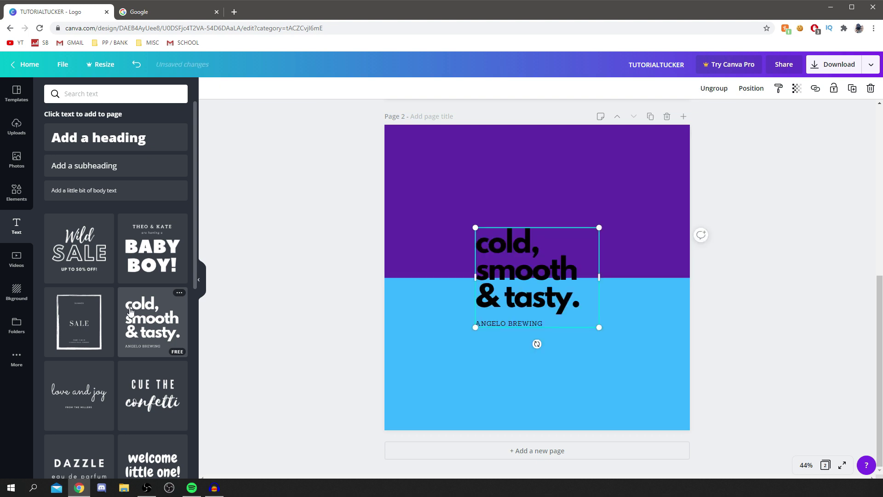
pyautogui.moveTo(473, 227); pyautogui.dragTo(427, 188)
pyautogui.moveTo(601, 327); pyautogui.dragTo(651, 369)
pyautogui.moveTo(519, 268); pyautogui.dragTo(520, 268)
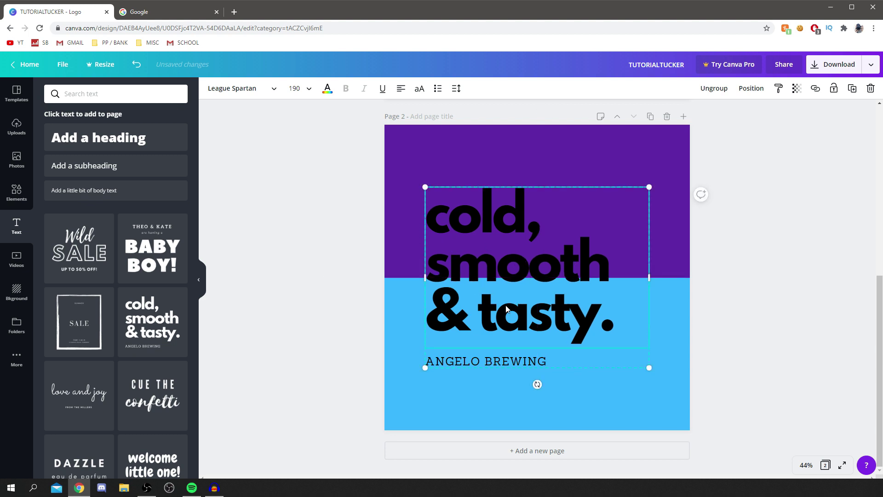
# Retype the heading as 'tutorial' and 'tucker.' on two lines
pyautogui.doubleClick(523, 311)
pyautogui.click(527, 316)
pyautogui.moveTo(616, 317); pyautogui.dragTo(433, 218)
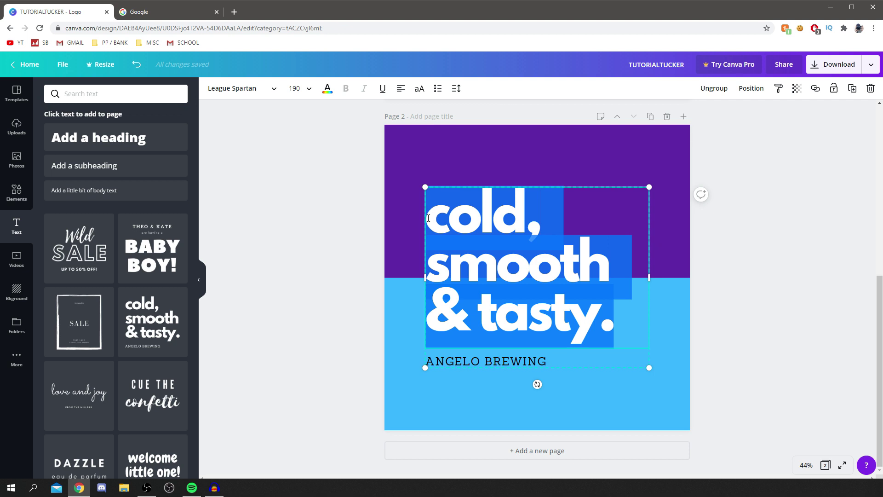
pyautogui.write('tucker')
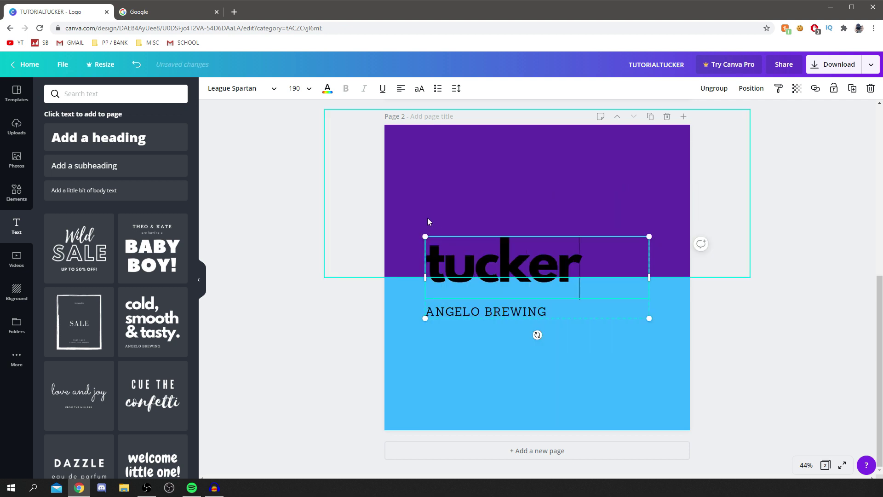
pyautogui.press('BackSpace')
pyautogui.press('BackSpace')
pyautogui.press('BackSpace')
pyautogui.press('BackSpace')
pyautogui.press('BackSpace')
pyautogui.press('BackSpace')
pyautogui.write('tutorial')
pyautogui.press('Return')
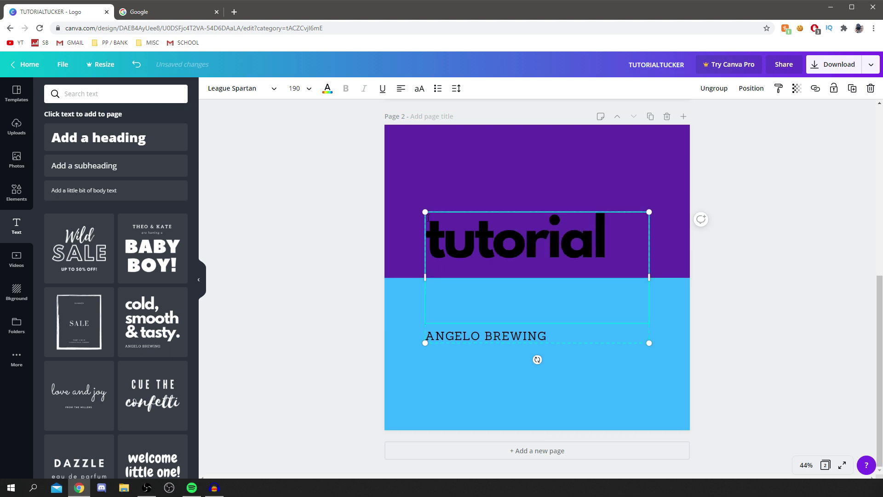
pyautogui.write('tucker.')
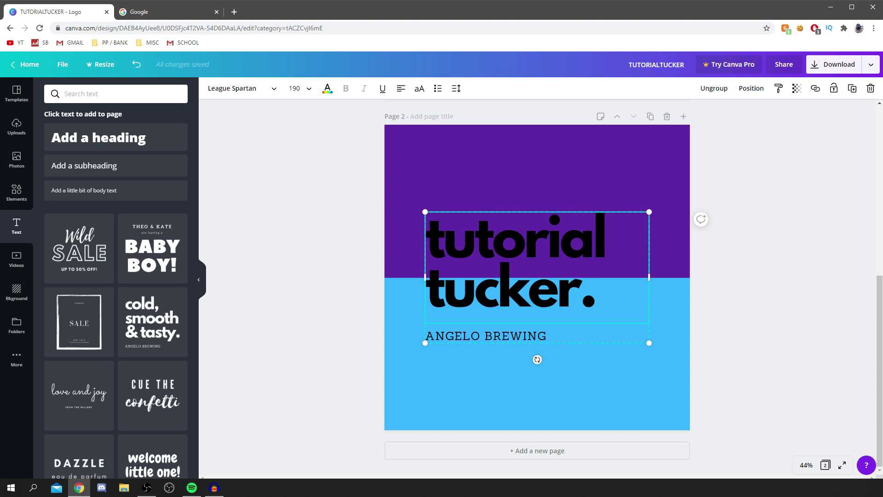
# Make every letter of the 'tutorial tucker.' heading white, including the first 't'
pyautogui.moveTo(592, 296); pyautogui.dragTo(445, 240)
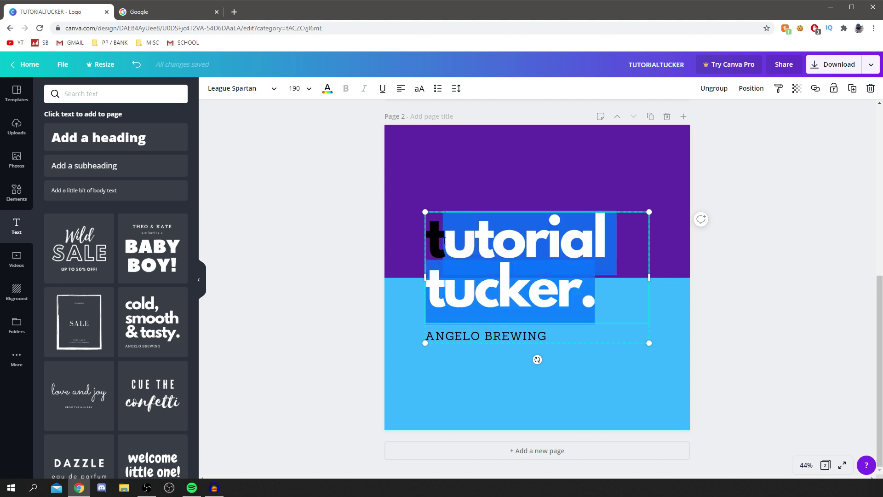
pyautogui.click(327, 88)
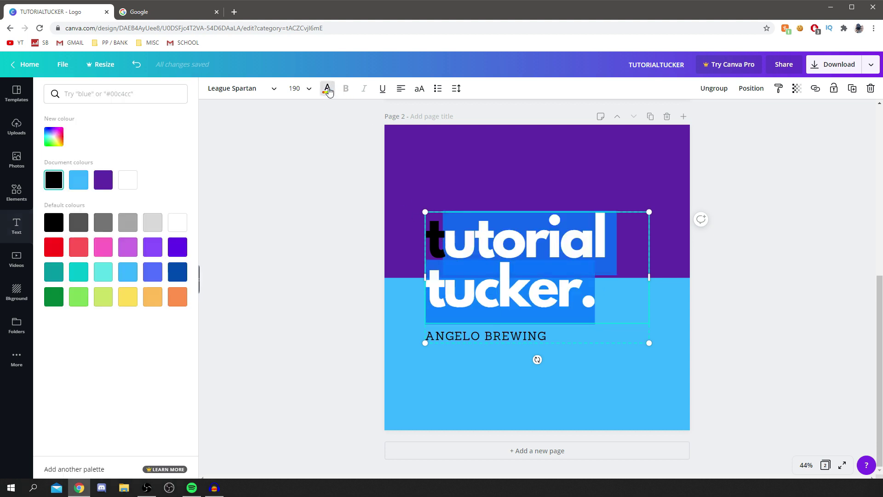
pyautogui.click(124, 182)
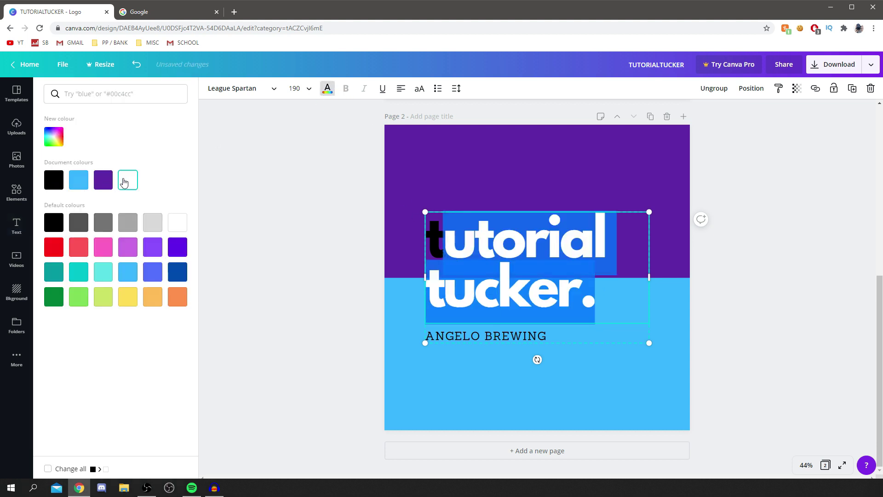
pyautogui.click(450, 225)
pyautogui.moveTo(444, 232); pyautogui.dragTo(426, 230)
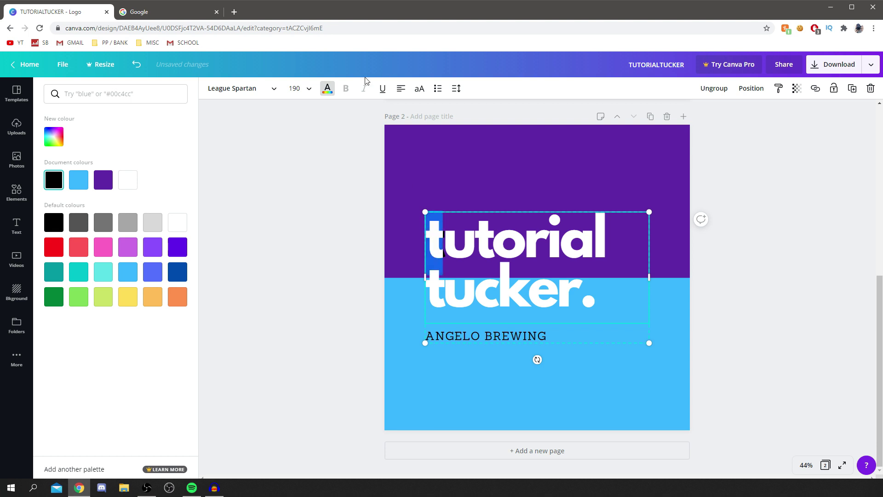
pyautogui.click(327, 87)
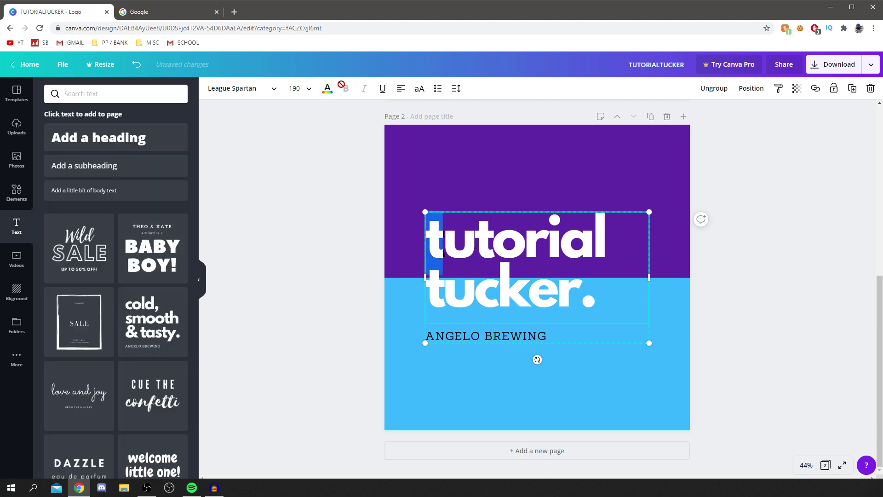
pyautogui.click(327, 87)
pyautogui.click(128, 179)
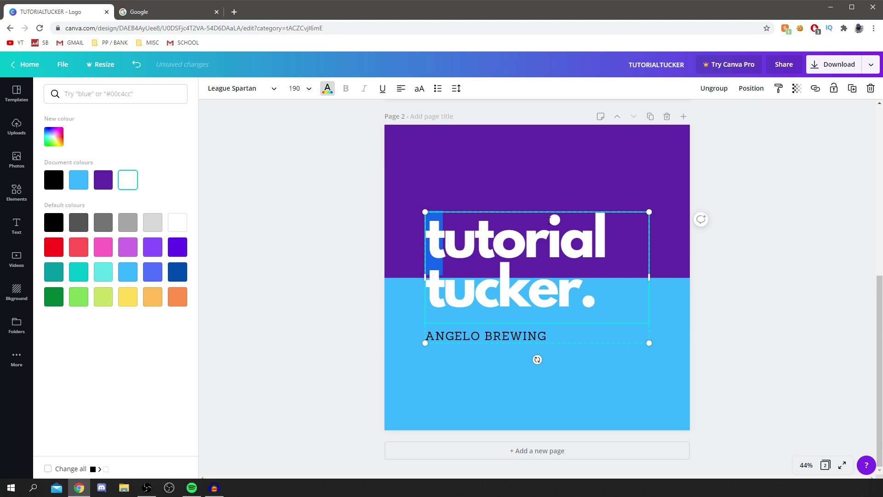
pyautogui.click(474, 274)
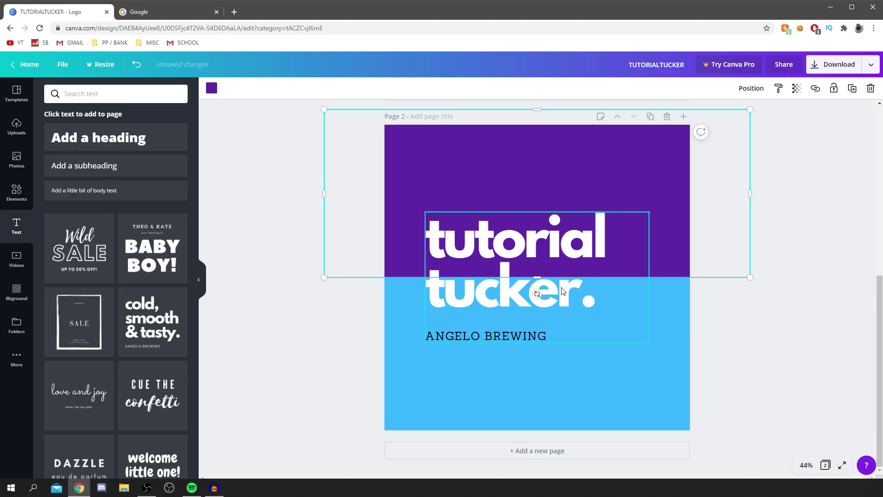
# Try uppercase on the heading, revert to lowercase, and move the text group slightly lower
pyautogui.click(508, 233)
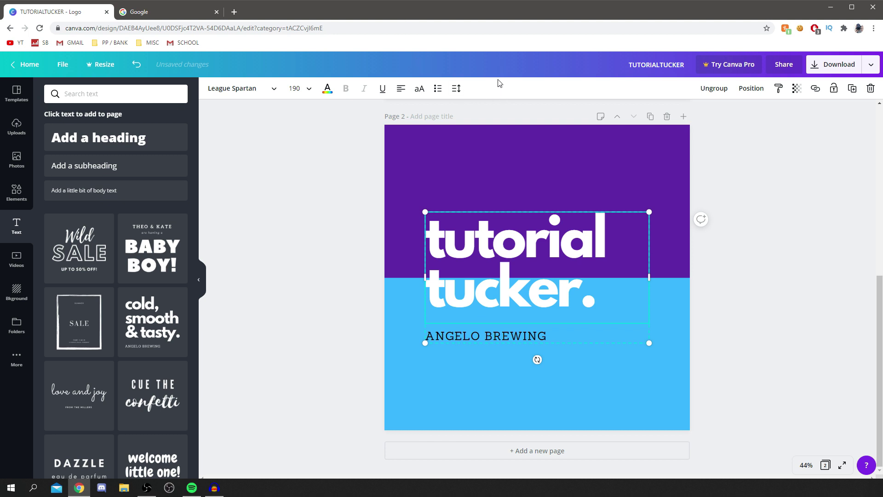
pyautogui.click(421, 90)
pyautogui.click(421, 90)
pyautogui.moveTo(558, 221); pyautogui.dragTo(515, 278)
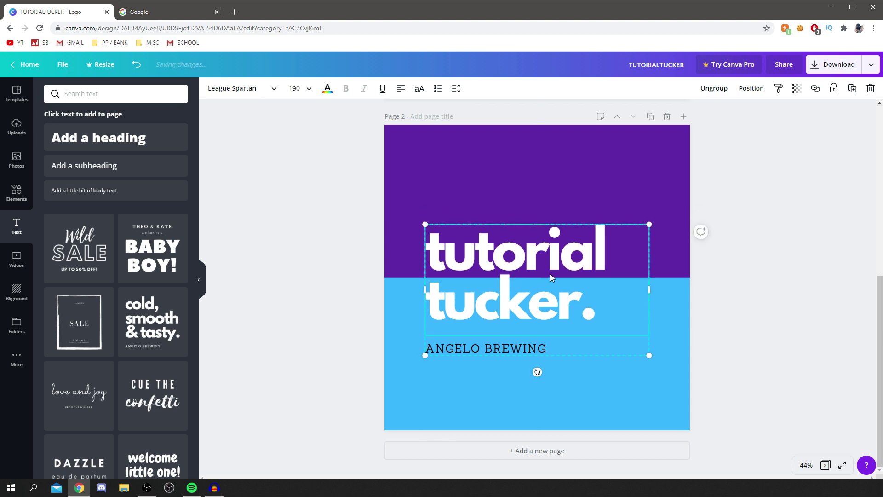
# Delete the ANGELO BREWING subtitle and shift the 'tutorial tucker.' heading slightly right
pyautogui.click(491, 350)
pyautogui.doubleClick(511, 350)
pyautogui.click(499, 351)
pyautogui.moveTo(549, 351); pyautogui.dragTo(385, 341)
pyautogui.press('BackSpace')
pyautogui.press('BackSpace')
pyautogui.press('BackSpace')
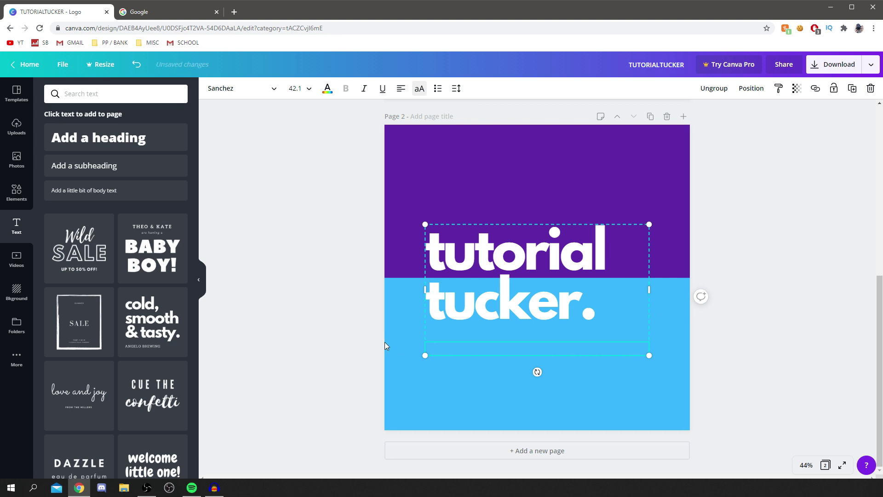
pyautogui.click(472, 368)
pyautogui.moveTo(533, 245); pyautogui.dragTo(550, 243)
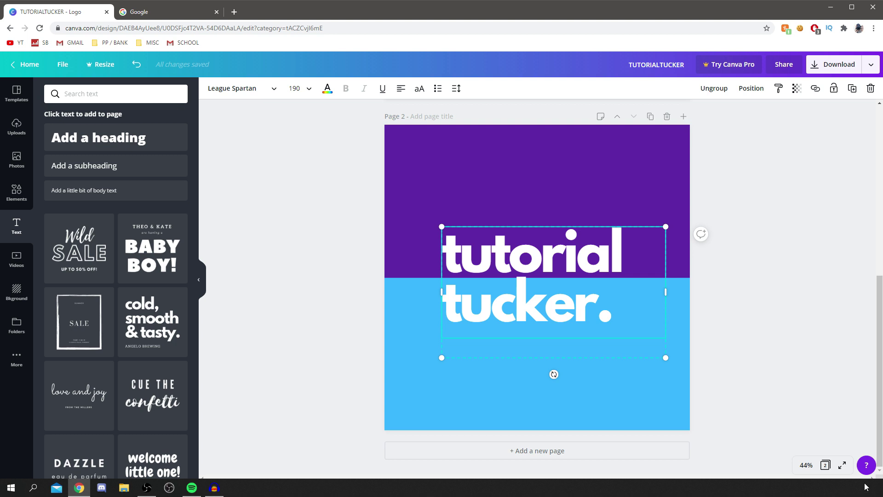
pyautogui.click(796, 470)
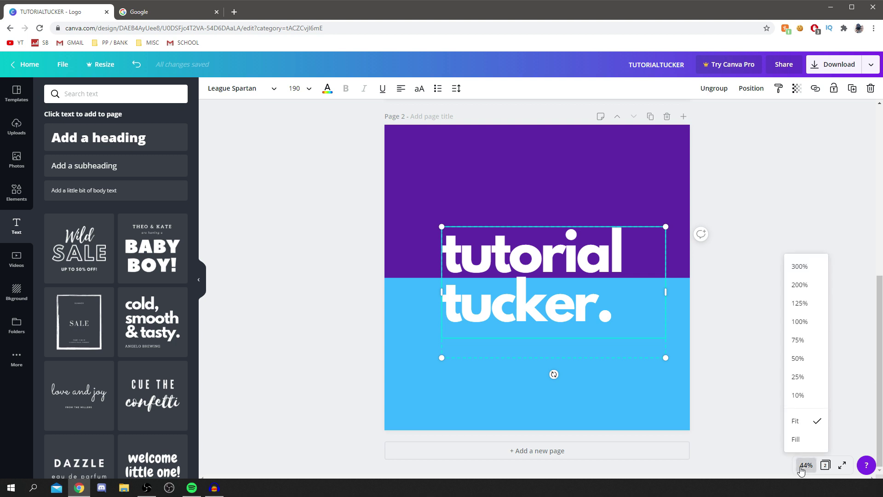
pyautogui.click(808, 393)
pyautogui.click(600, 365)
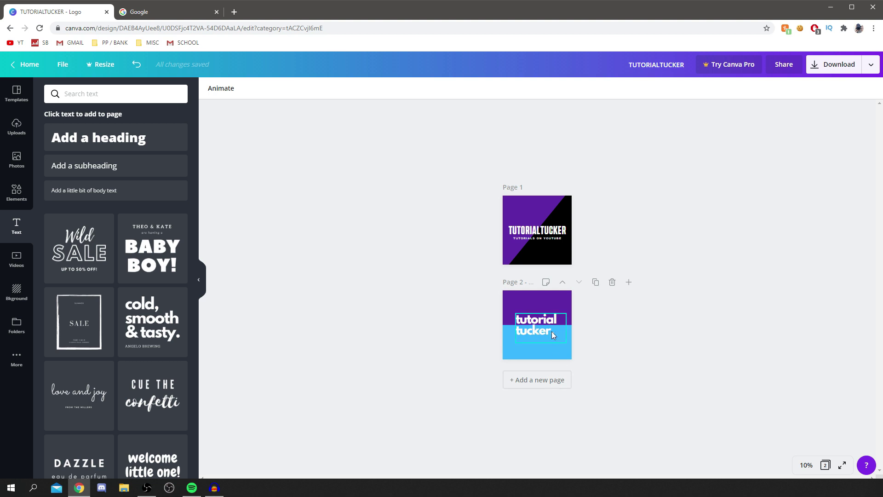
pyautogui.click(530, 306)
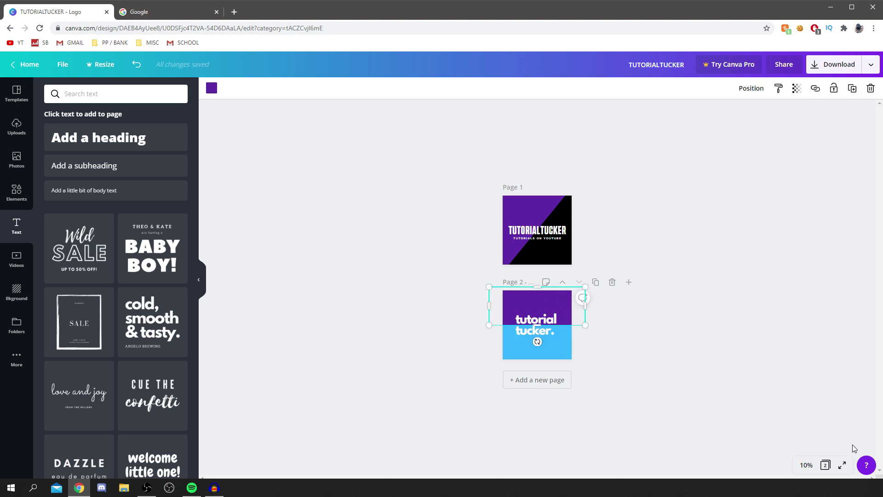
pyautogui.click(805, 464)
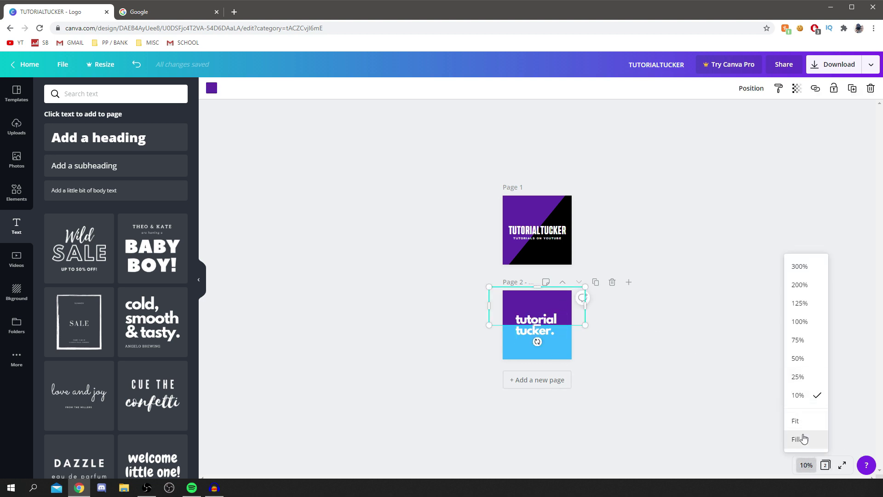
pyautogui.click(800, 421)
pyautogui.scroll(-4, 694, 368)
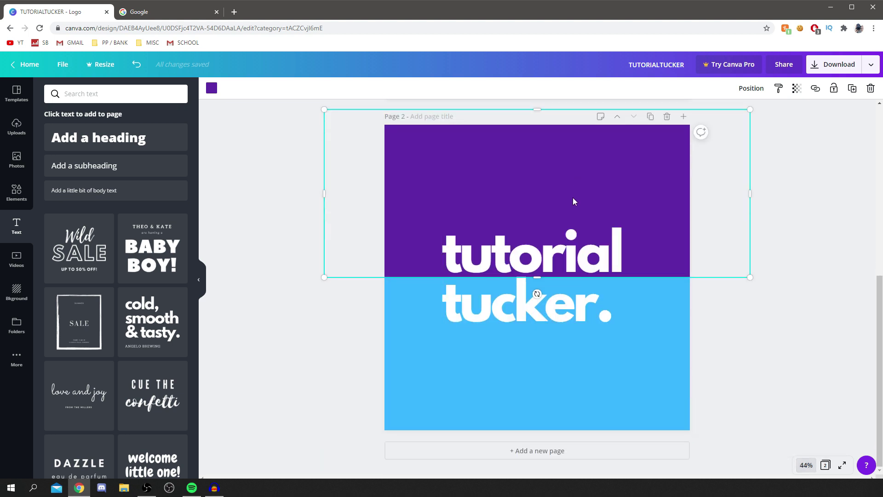
# Rotate the purple rectangle to -50° and enlarge it into a diagonal band
pyautogui.moveTo(375, 198); pyautogui.dragTo(367, 276)
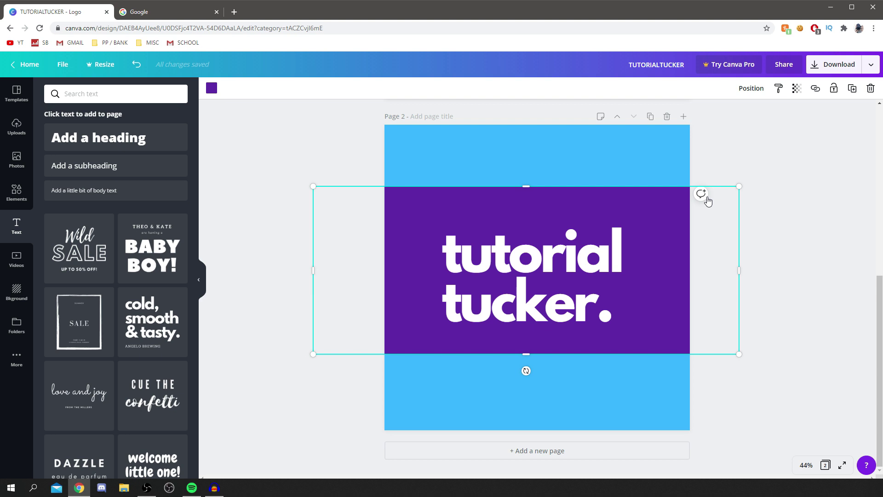
pyautogui.moveTo(524, 370); pyautogui.dragTo(624, 363)
pyautogui.moveTo(438, 384); pyautogui.dragTo(337, 376)
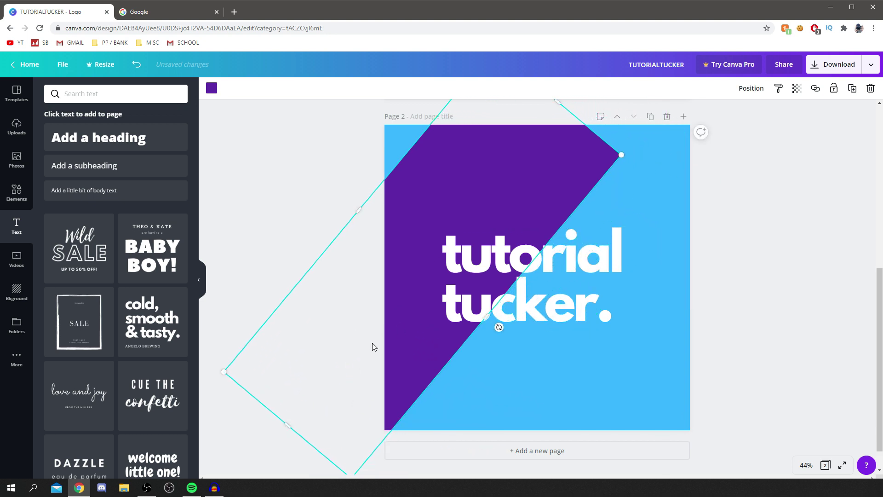
pyautogui.moveTo(287, 425); pyautogui.dragTo(246, 465)
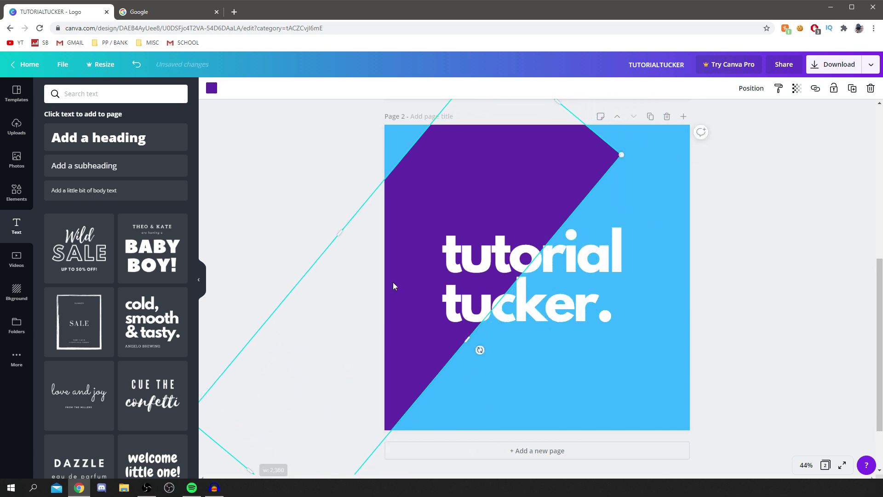
pyautogui.moveTo(410, 253); pyautogui.dragTo(478, 219)
# Stretch the purple shape over the upper-left half and re-centre the heading across the split
pyautogui.click(558, 306)
pyautogui.moveTo(558, 306); pyautogui.dragTo(664, 391)
pyautogui.moveTo(552, 215); pyautogui.dragTo(536, 211)
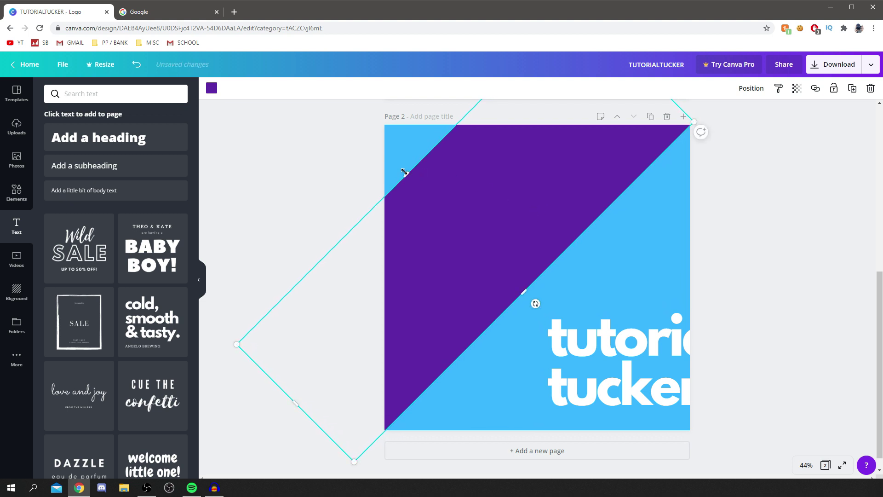
pyautogui.moveTo(400, 172); pyautogui.dragTo(352, 134)
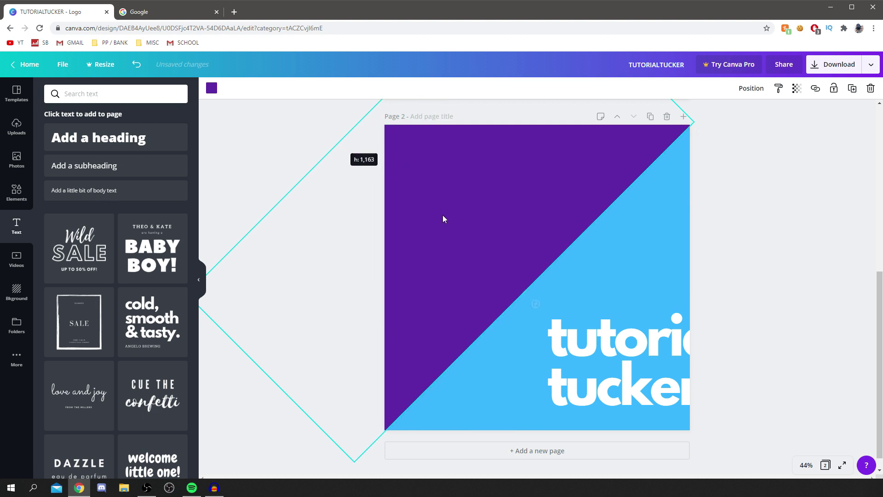
pyautogui.moveTo(614, 347); pyautogui.dragTo(503, 261)
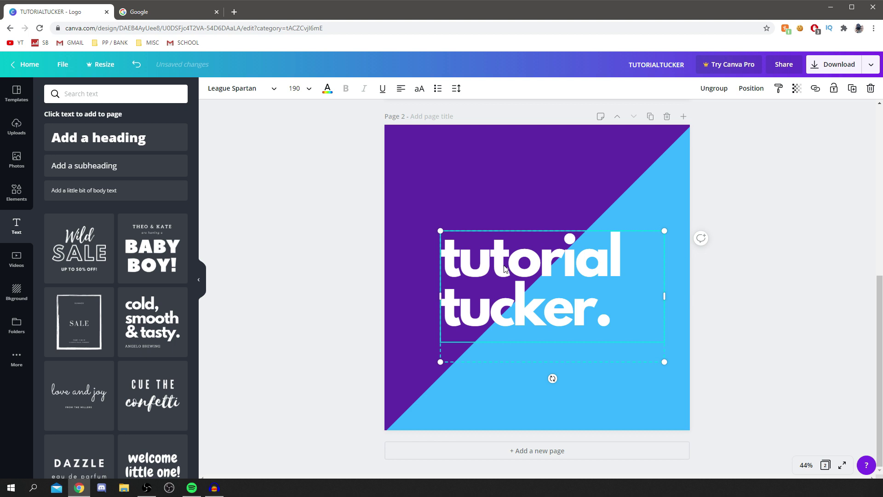
# Nudge the 'tutorial tucker.' heading slightly up-left over the diagonal, leaving the purple shape deselected
pyautogui.moveTo(567, 282); pyautogui.dragTo(572, 280)
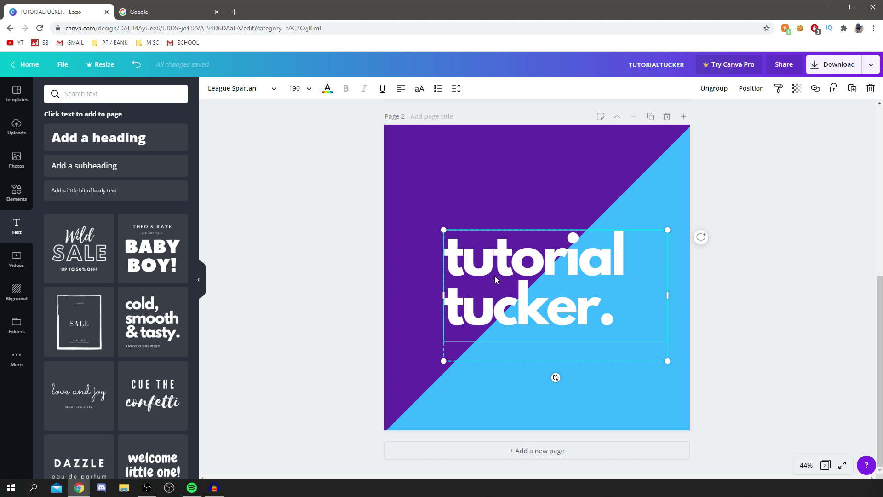
pyautogui.moveTo(545, 270); pyautogui.dragTo(535, 249)
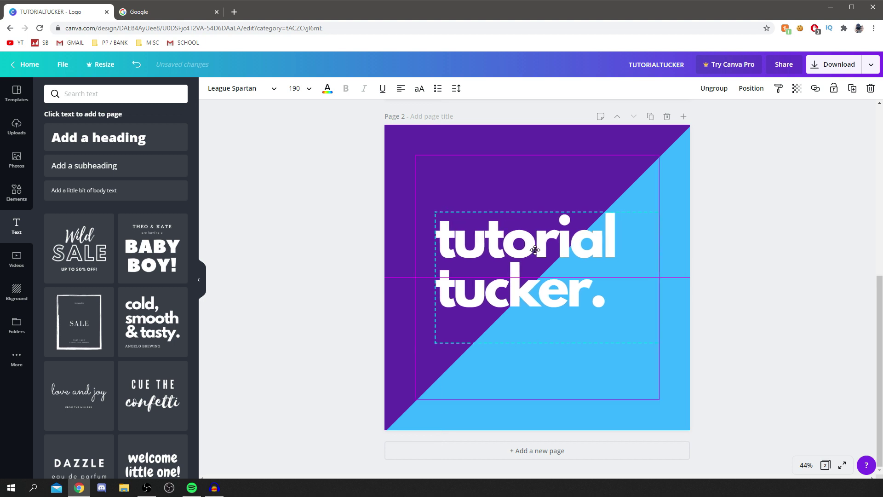
pyautogui.rightClick(536, 251)
pyautogui.click(584, 170)
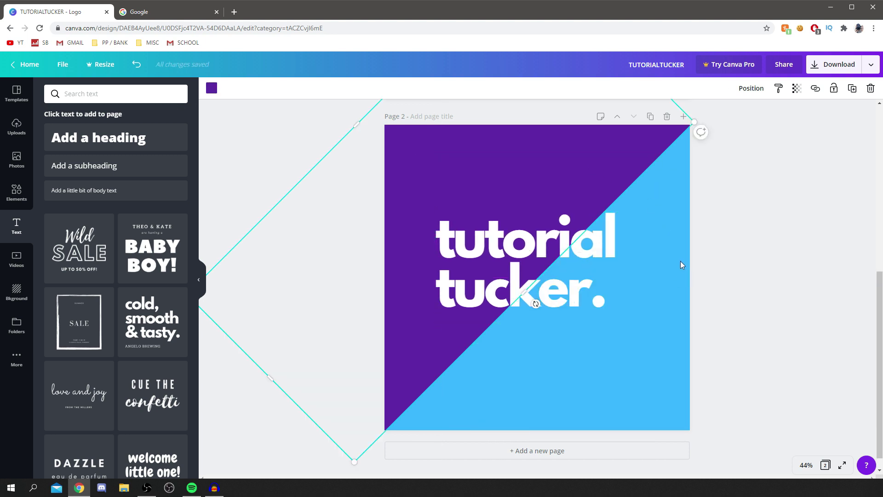
pyautogui.click(741, 256)
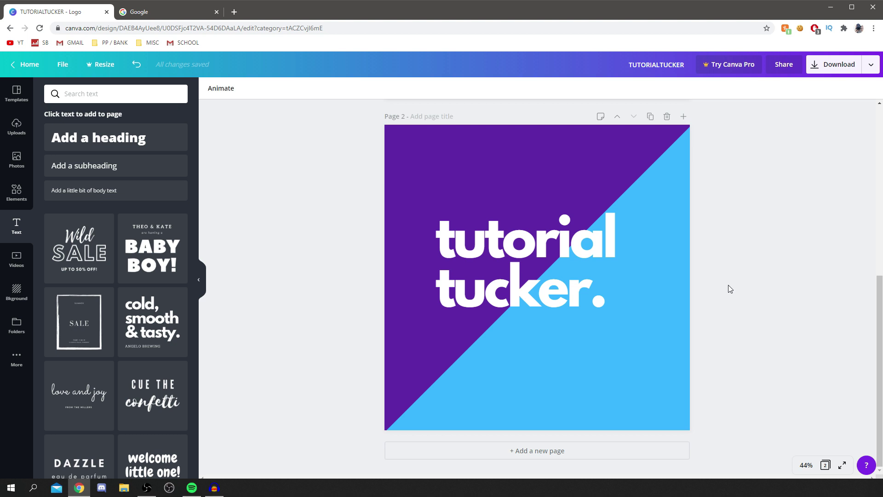
pyautogui.click(541, 181)
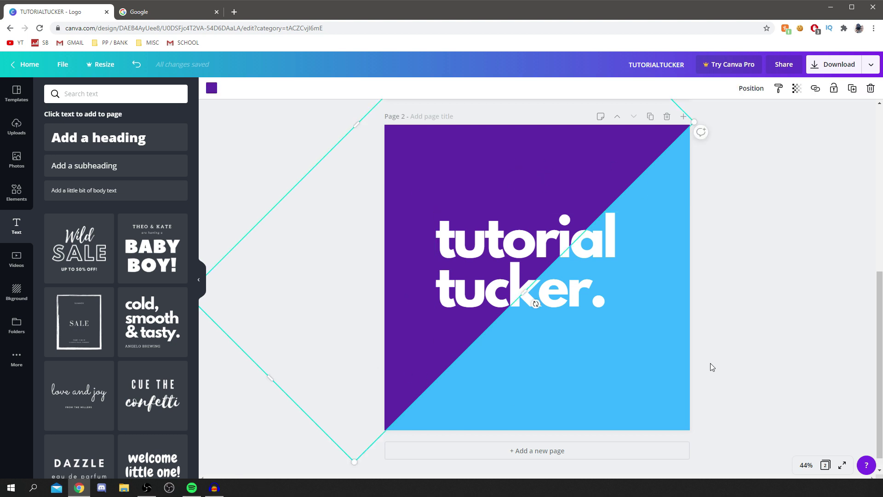
pyautogui.click(766, 255)
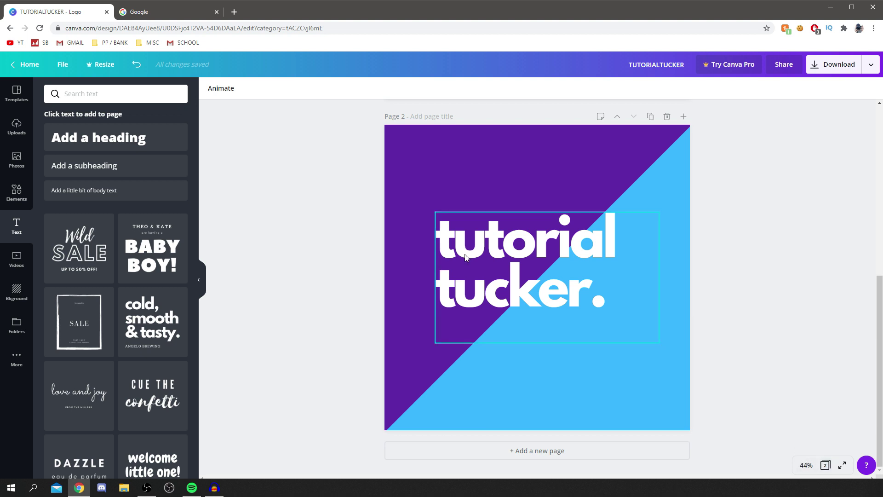
# Select the light-blue background and browse the background options
pyautogui.click(543, 356)
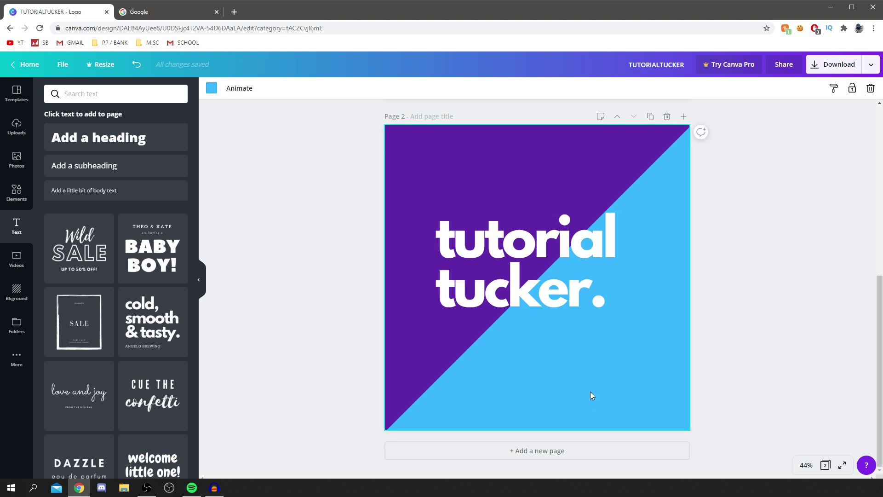
pyautogui.click(17, 290)
pyautogui.scroll(-5, 83, 261)
pyautogui.scroll(-10, 83, 261)
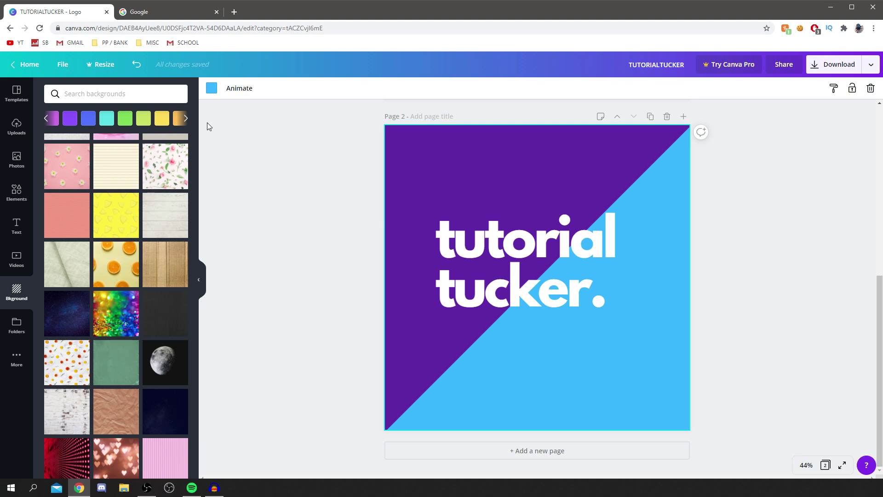
# Add a star shape from Elements and move it to page 2's lower right
pyautogui.click(17, 190)
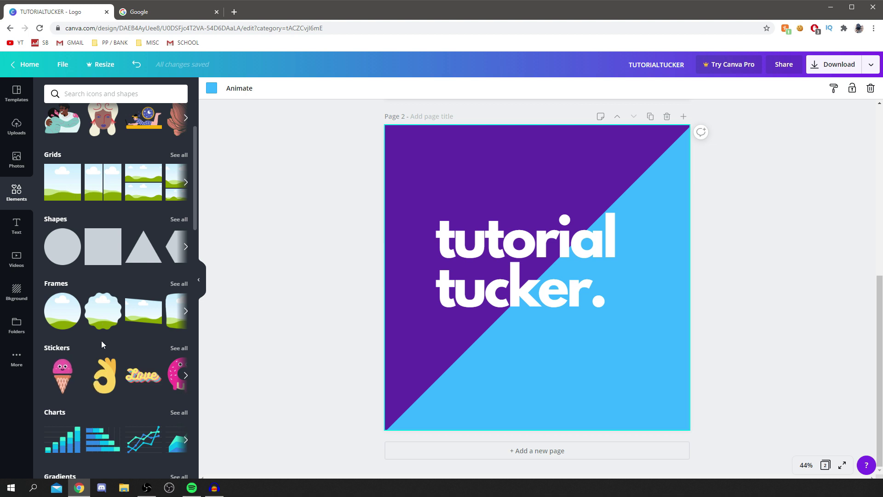
pyautogui.click(185, 246)
pyautogui.click(184, 247)
pyautogui.click(184, 246)
pyautogui.click(184, 245)
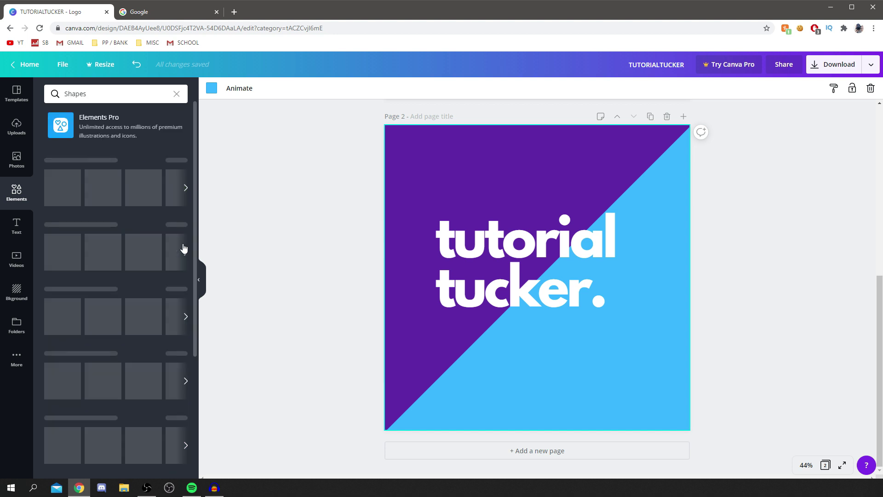
pyautogui.scroll(-8, 165, 237)
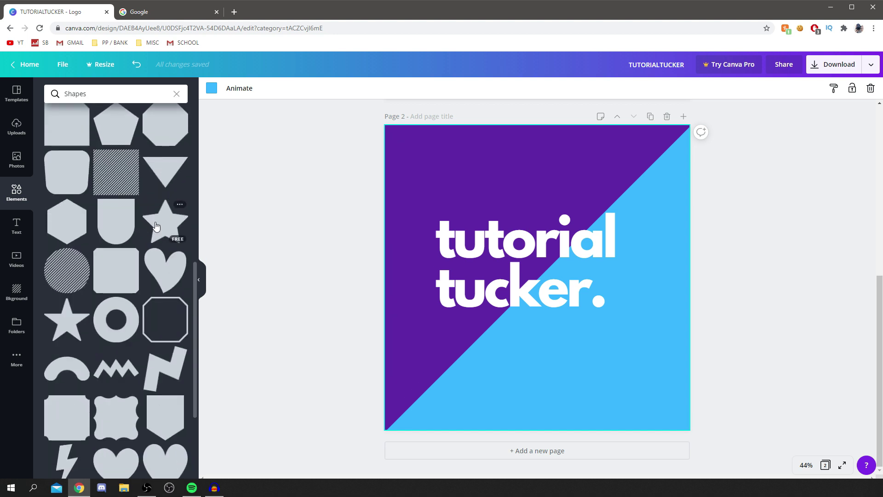
pyautogui.click(166, 227)
pyautogui.moveTo(560, 282); pyautogui.dragTo(601, 354)
# Try the star in yellow at 58 transparency over 'tucker', then delete it and zoom out
pyautogui.click(211, 88)
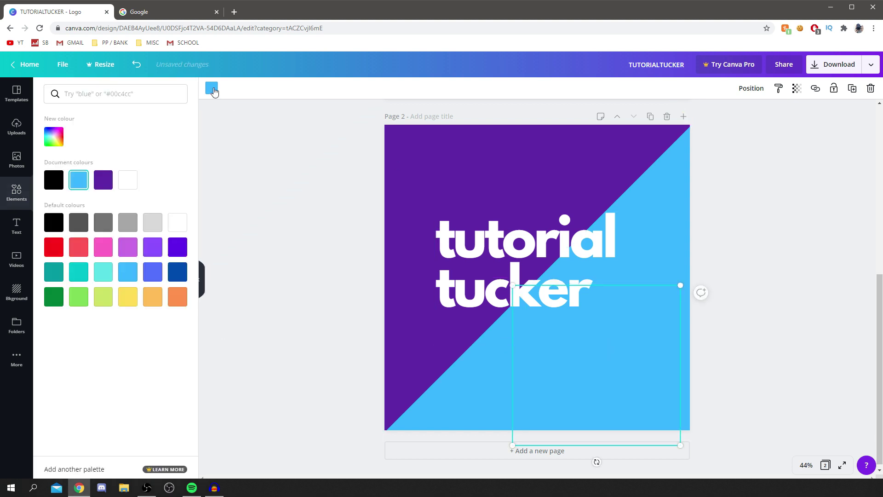
pyautogui.click(128, 297)
pyautogui.moveTo(584, 350); pyautogui.dragTo(511, 242)
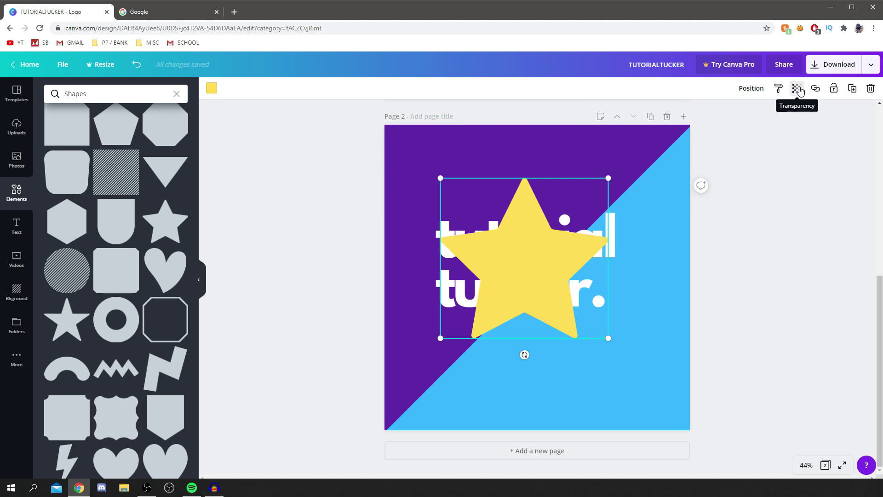
pyautogui.click(793, 88)
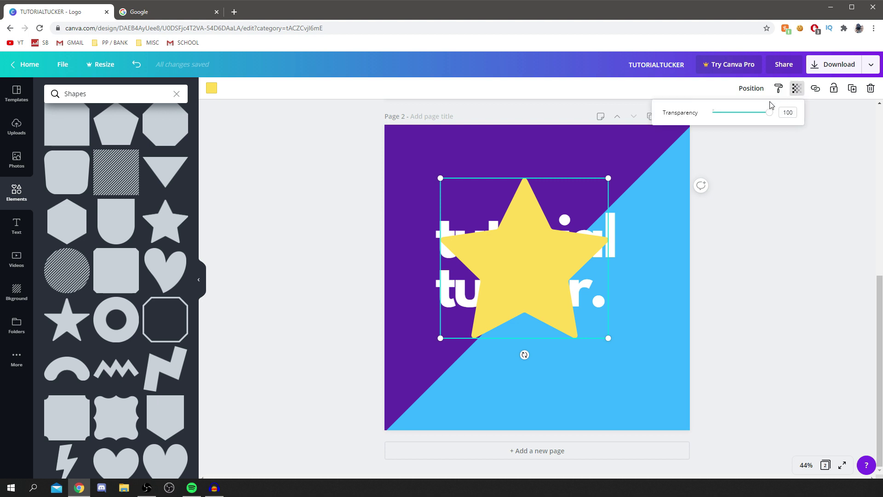
pyautogui.moveTo(769, 114)
pyautogui.mouseDown()
pyautogui.moveTo(746, 120)
pyautogui.moveTo(770, 115)
pyautogui.mouseUp()
pyautogui.moveTo(515, 256); pyautogui.dragTo(562, 288)
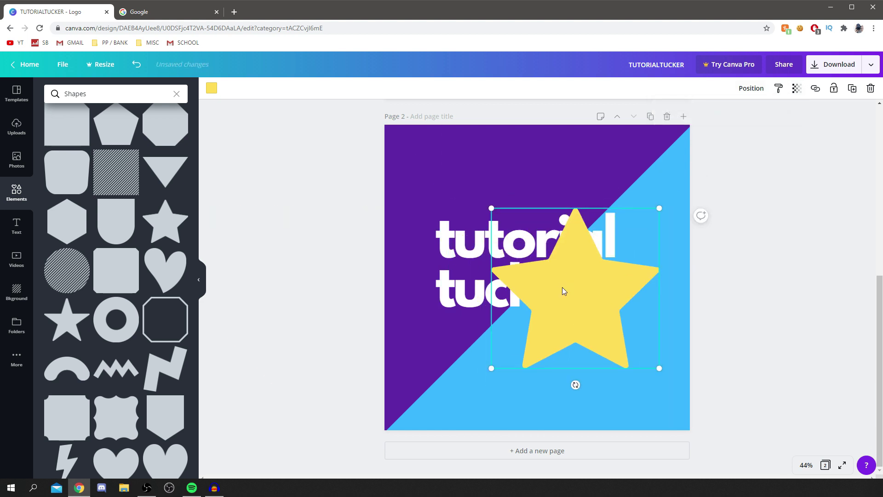
pyautogui.press('Delete')
pyautogui.hotkey('ctrl', '-')
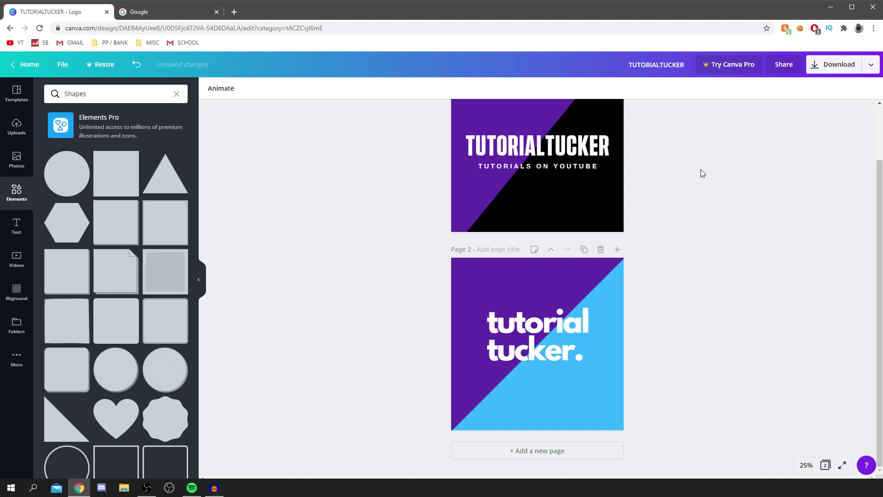
# Download both pages (All pages, 2) as PNG images in TUTORIALTUCKER (1).zip
pyautogui.click(840, 64)
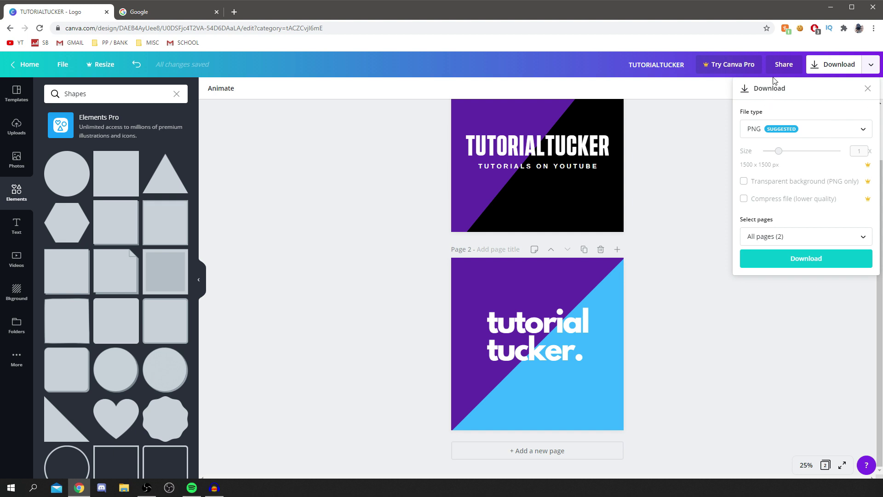
pyautogui.click(780, 130)
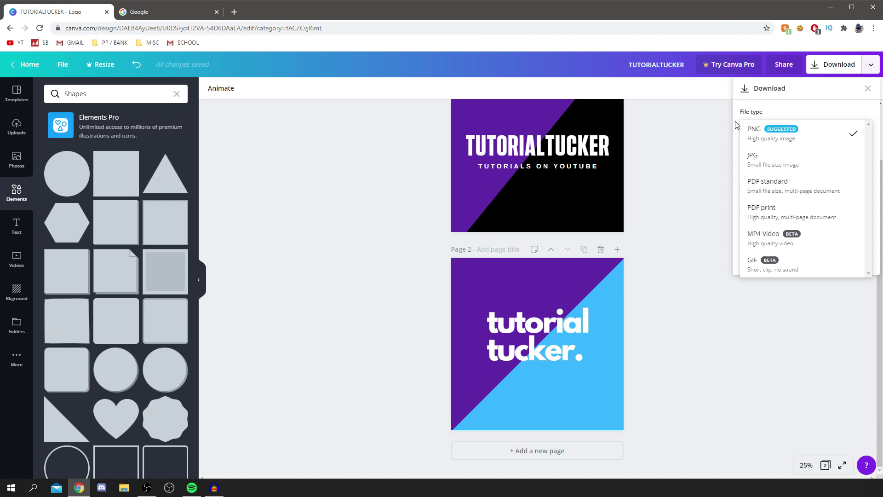
pyautogui.click(800, 136)
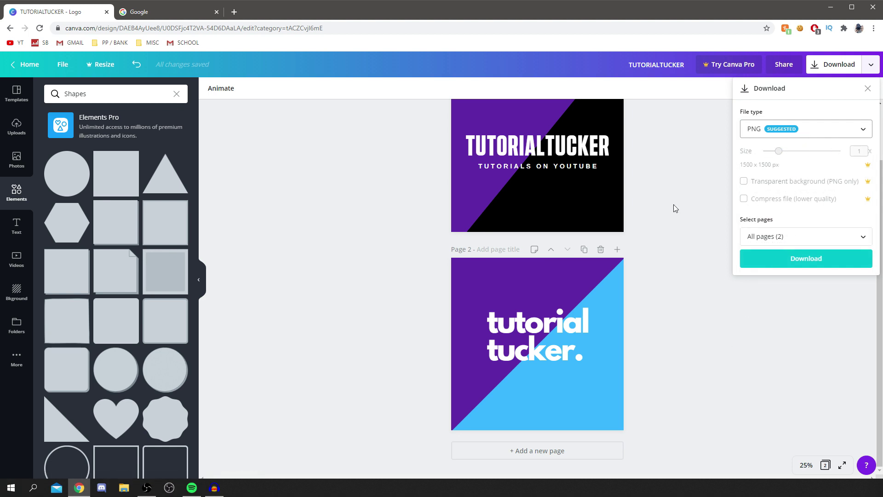
pyautogui.click(774, 239)
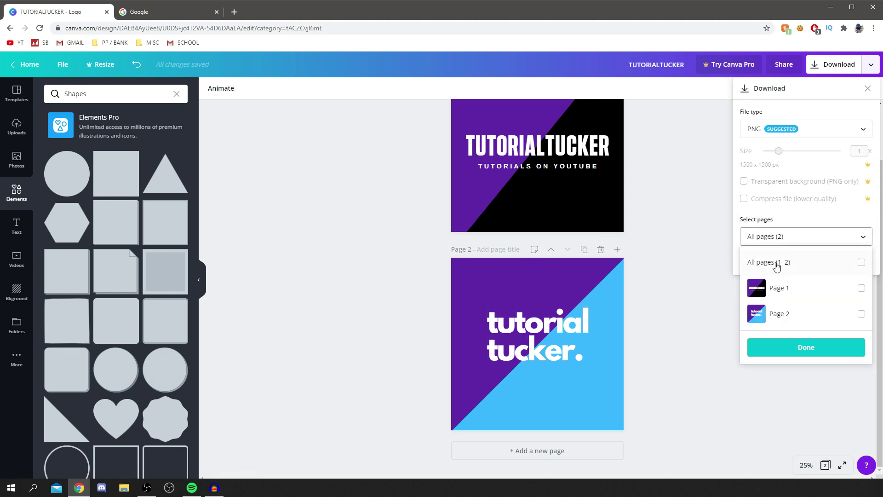
pyautogui.click(800, 317)
pyautogui.click(861, 289)
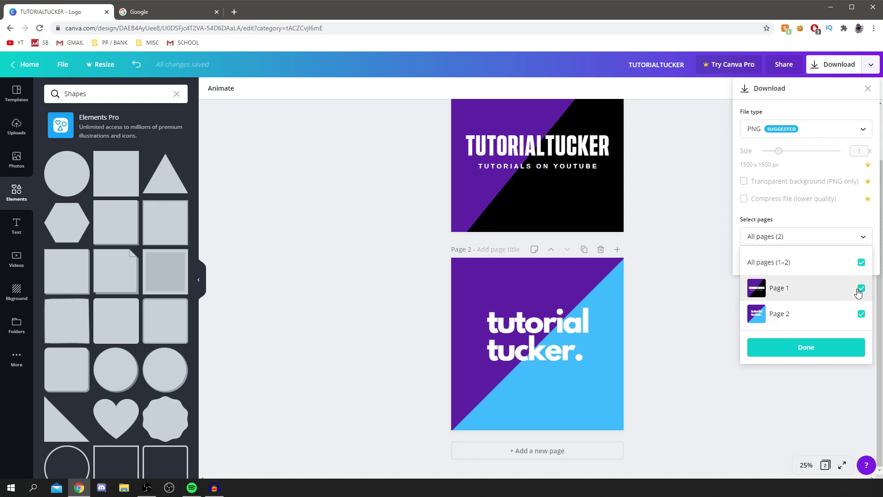
pyautogui.click(861, 288)
pyautogui.click(823, 295)
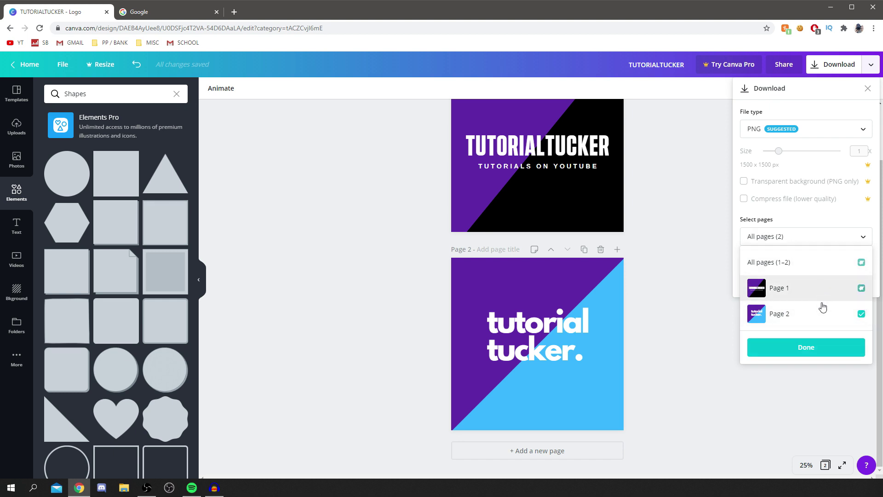
pyautogui.click(827, 351)
pyautogui.click(795, 259)
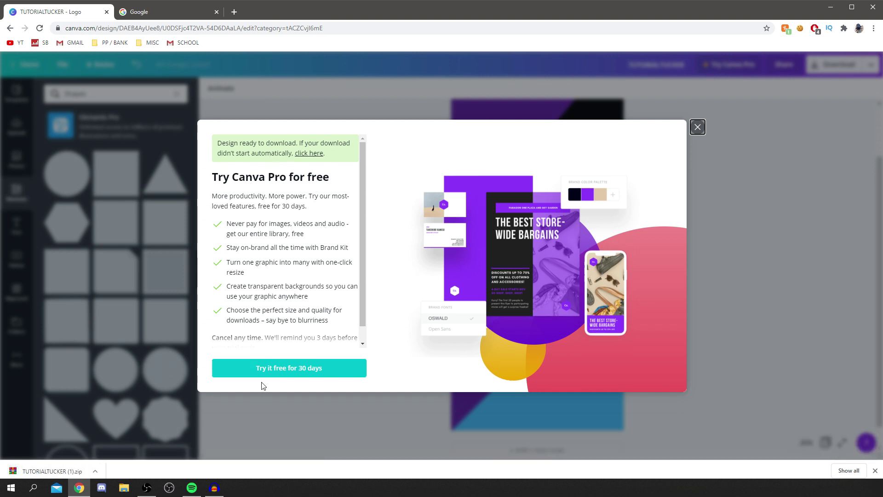
# Open TUTORIALTUCKER (1).zip in WinRAR, dismiss the purchase reminder, and view 2.png
pyautogui.click(76, 474)
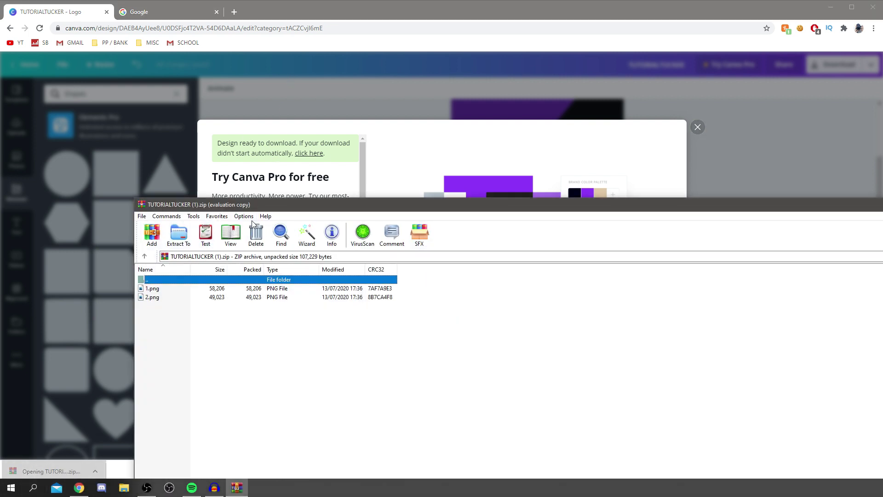
pyautogui.click(622, 369)
pyautogui.moveTo(245, 208); pyautogui.dragTo(238, 164)
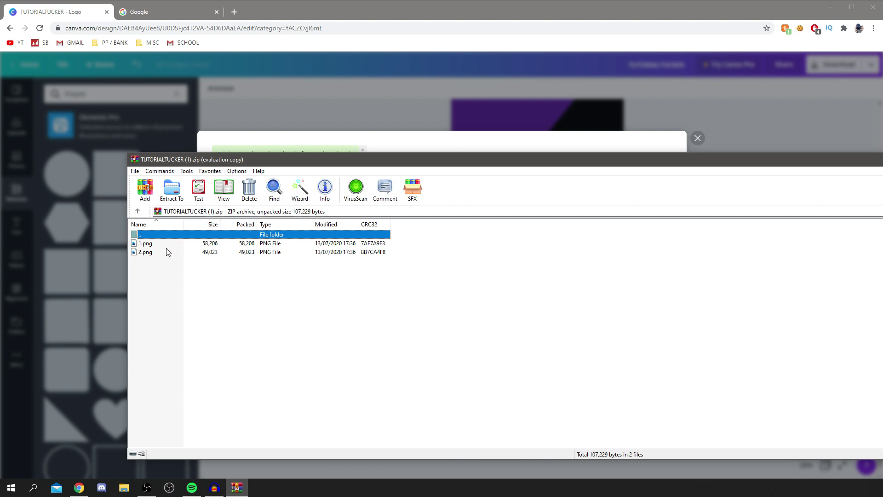
pyautogui.click(274, 253)
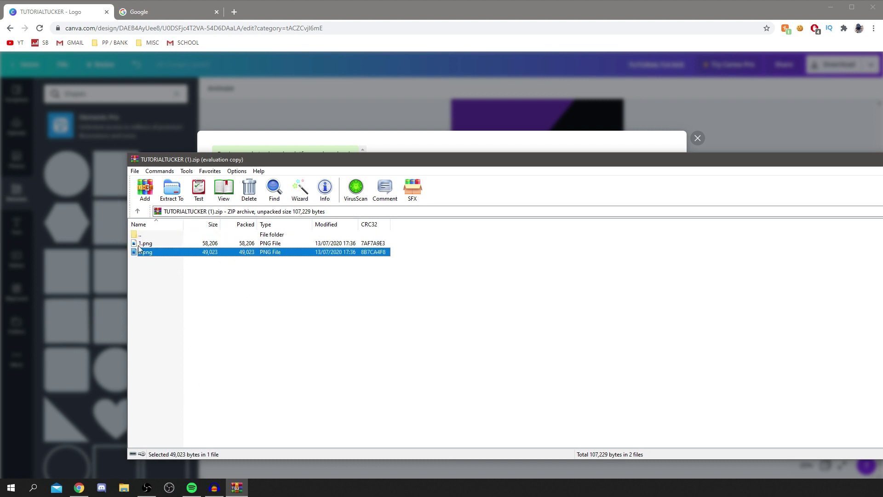
pyautogui.doubleClick(265, 253)
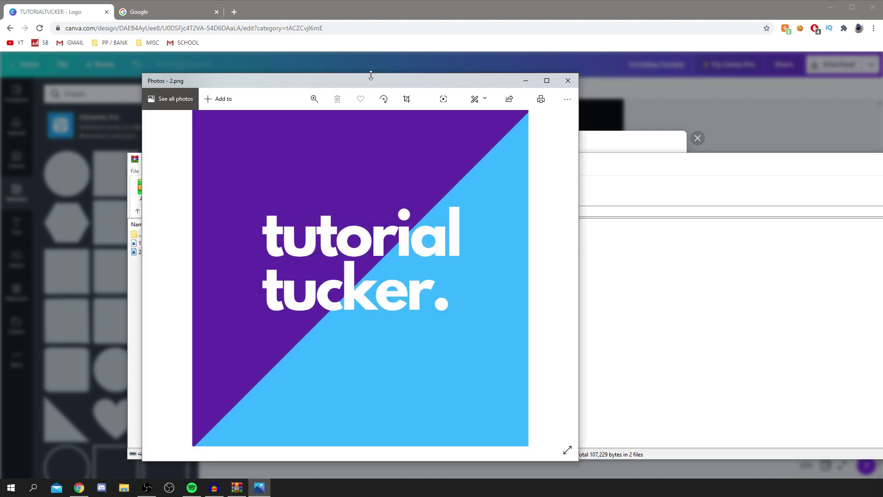
# Open 1.png beside 2.png in Photos, viewers left and right, and hide WinRAR
pyautogui.moveTo(361, 82); pyautogui.dragTo(266, 78)
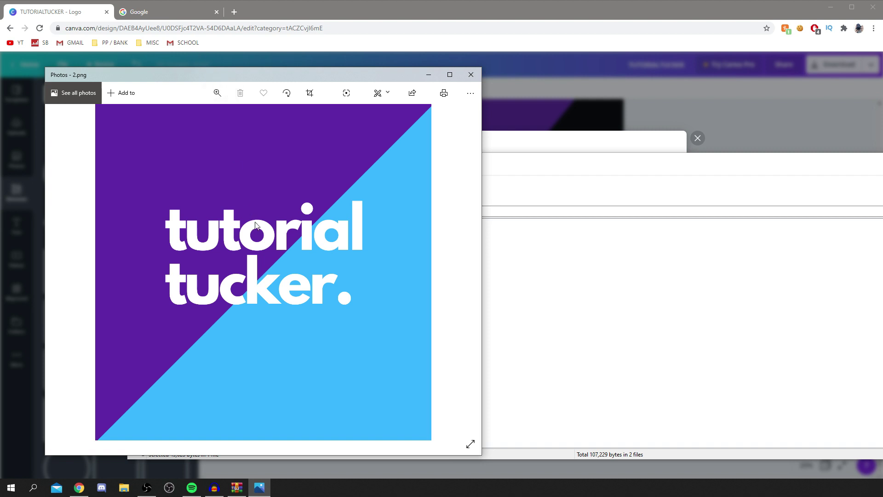
pyautogui.click(550, 169)
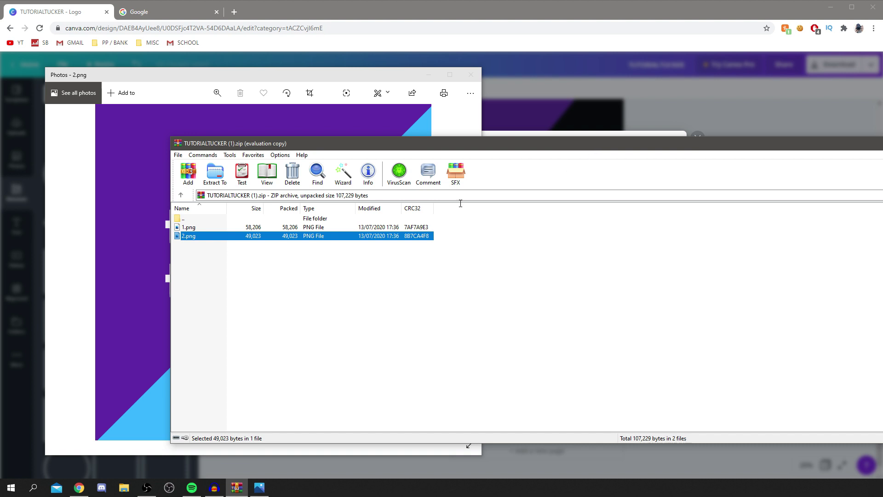
pyautogui.doubleClick(210, 226)
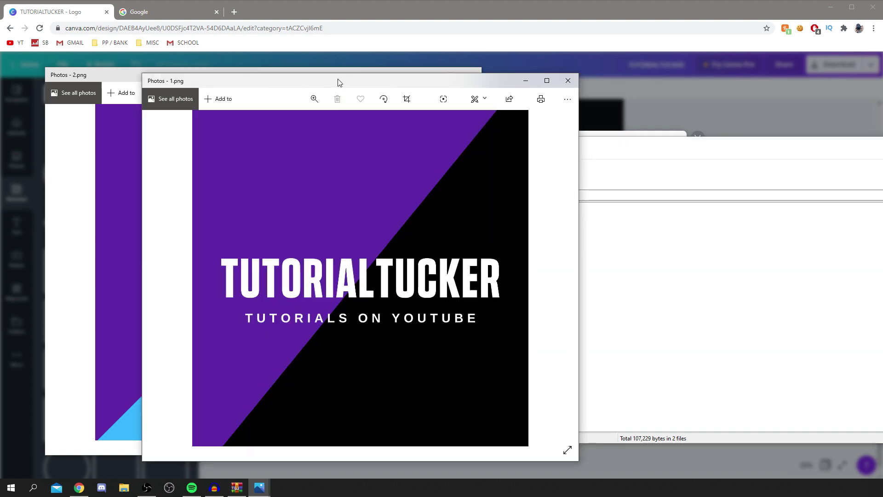
pyautogui.moveTo(335, 83); pyautogui.dragTo(678, 74)
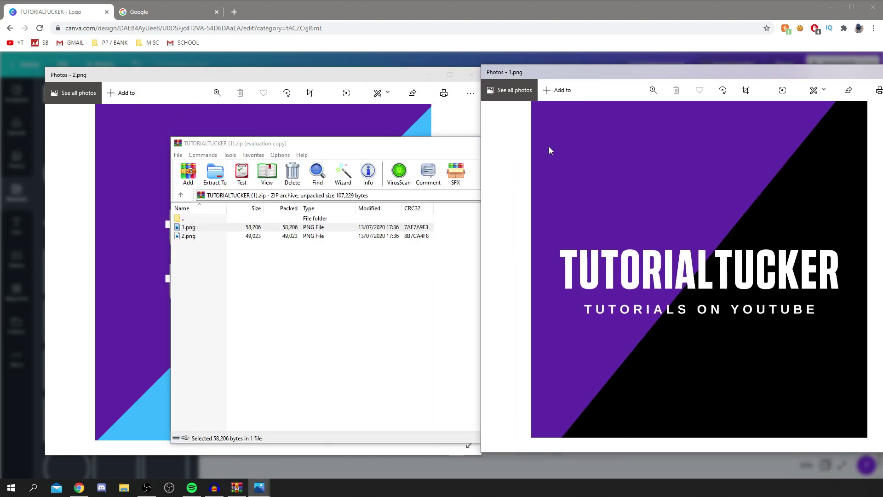
pyautogui.press('Escape')
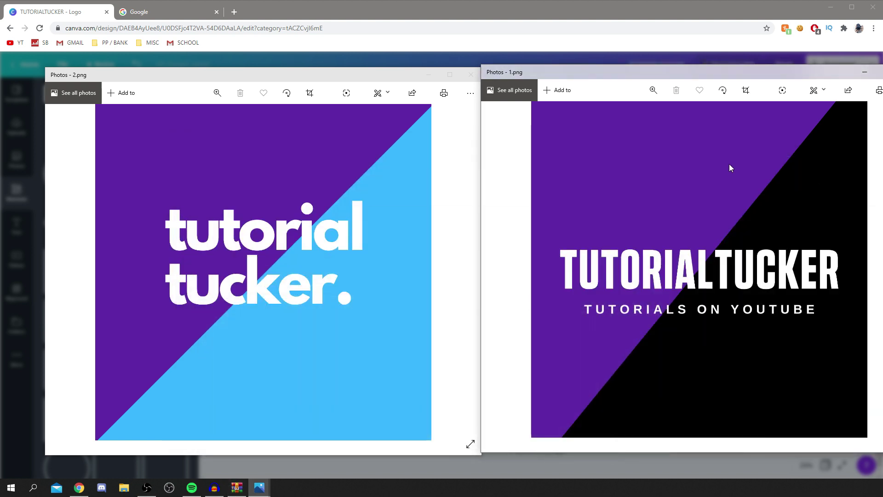